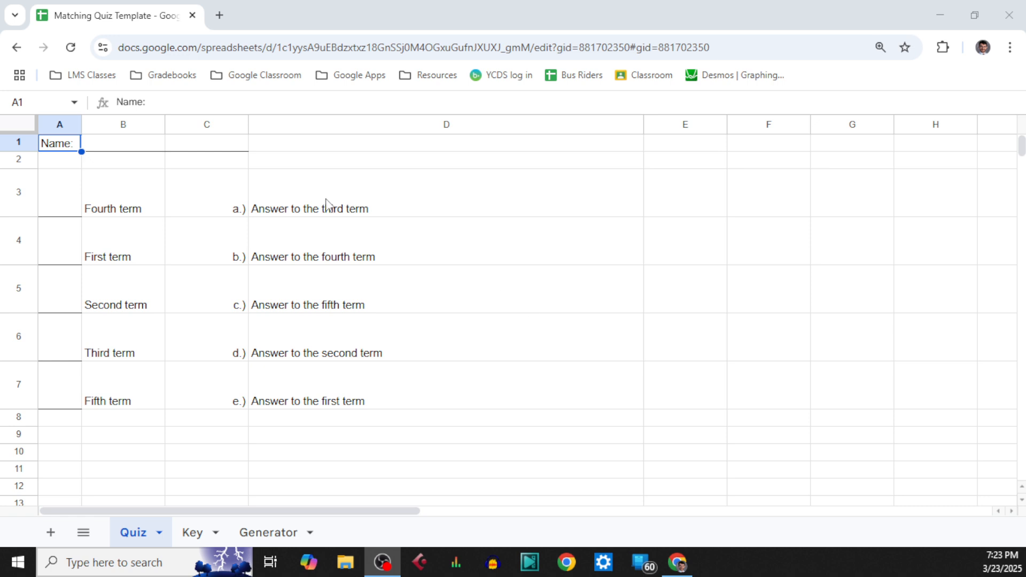
# Locate the Randomize range option for the answer cells D3:D7 on the Quiz sheet without applying it.
pyautogui.moveTo(328, 207); pyautogui.dragTo(309, 410)
pyautogui.rightClick(309, 411)
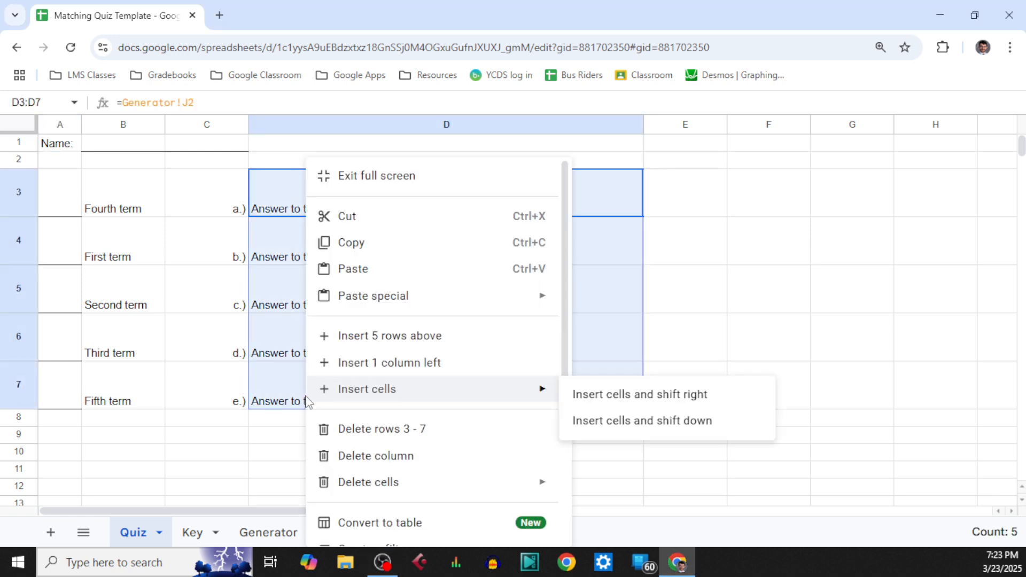
pyautogui.scroll(-1, 443, 506)
pyautogui.scroll(-3, 443, 506)
pyautogui.moveTo(448, 527)
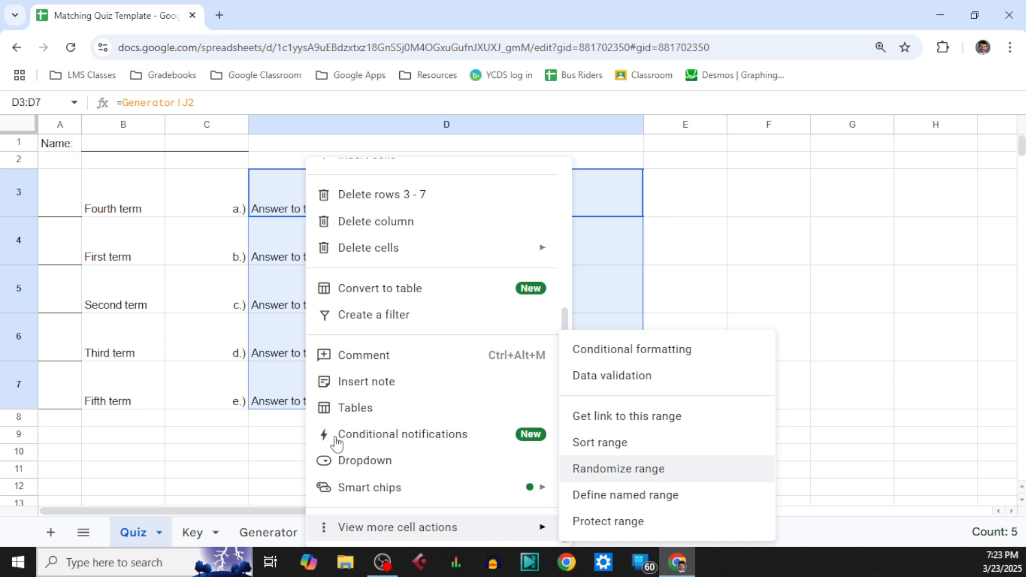
pyautogui.click(178, 438)
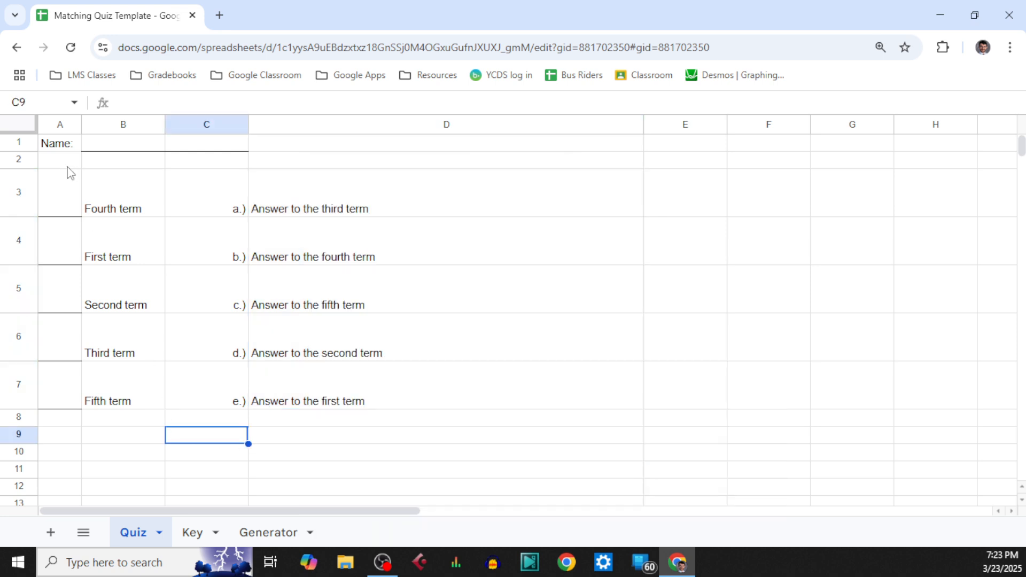
# Review the Key sheet's solutions and the Terms and Answers columns on the Generator sheet.
pyautogui.click(59, 149)
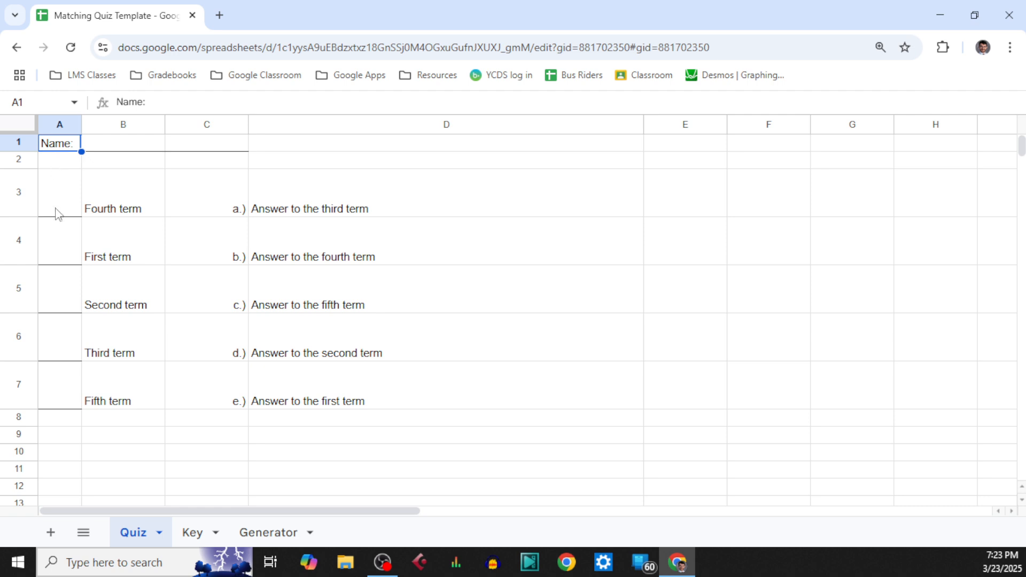
pyautogui.click(194, 536)
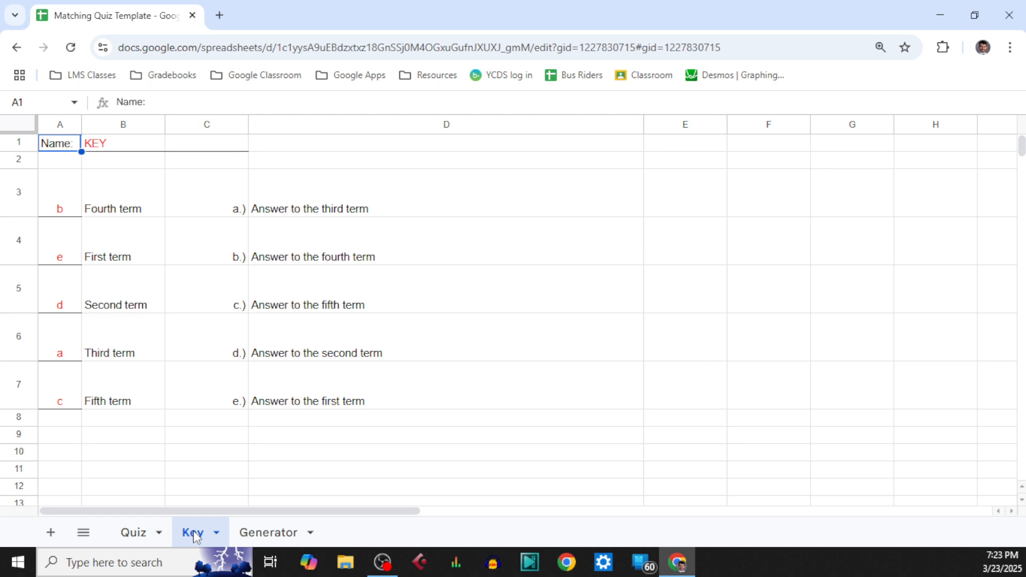
pyautogui.click(272, 532)
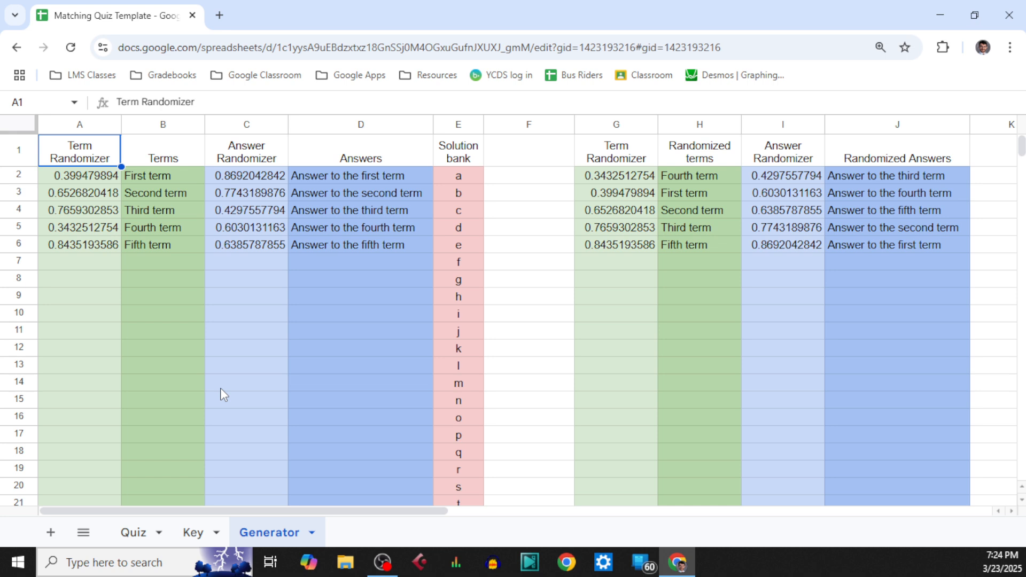
pyautogui.click(146, 122)
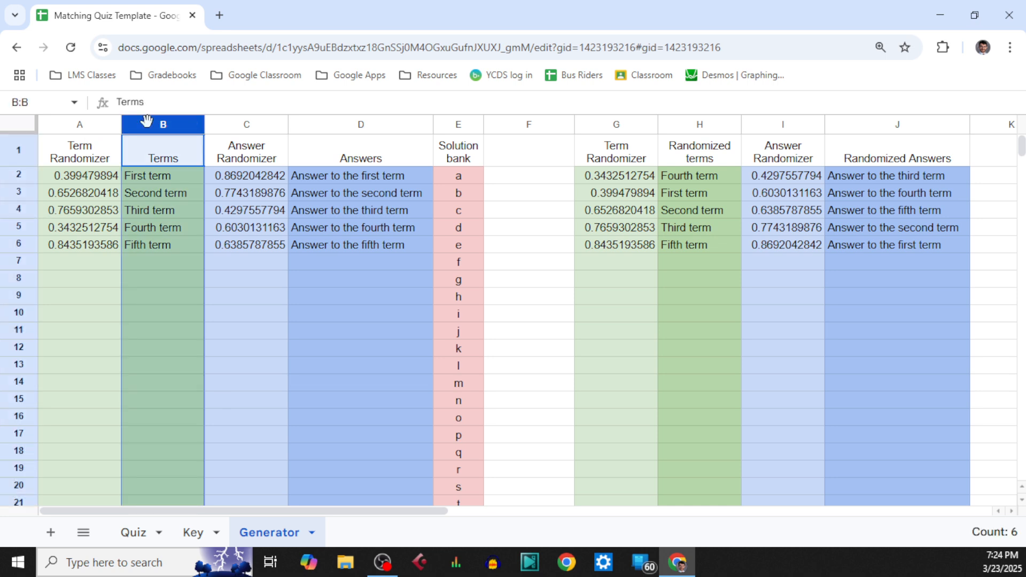
pyautogui.click(351, 124)
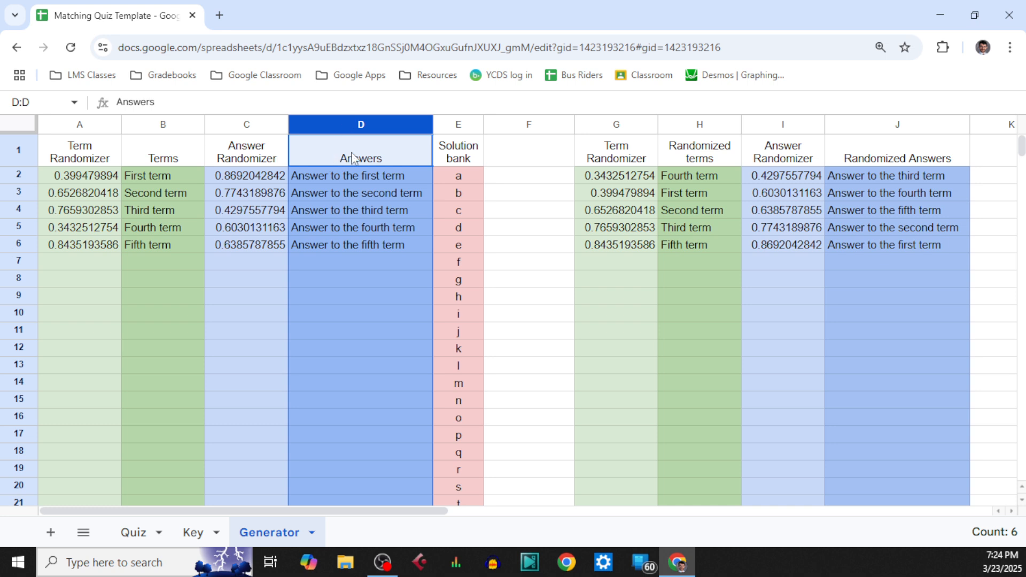
# Inspect the random number formulas in the Term Randomizer and Answer Randomizer columns, A and C.
pyautogui.click(146, 179)
pyautogui.click(113, 178)
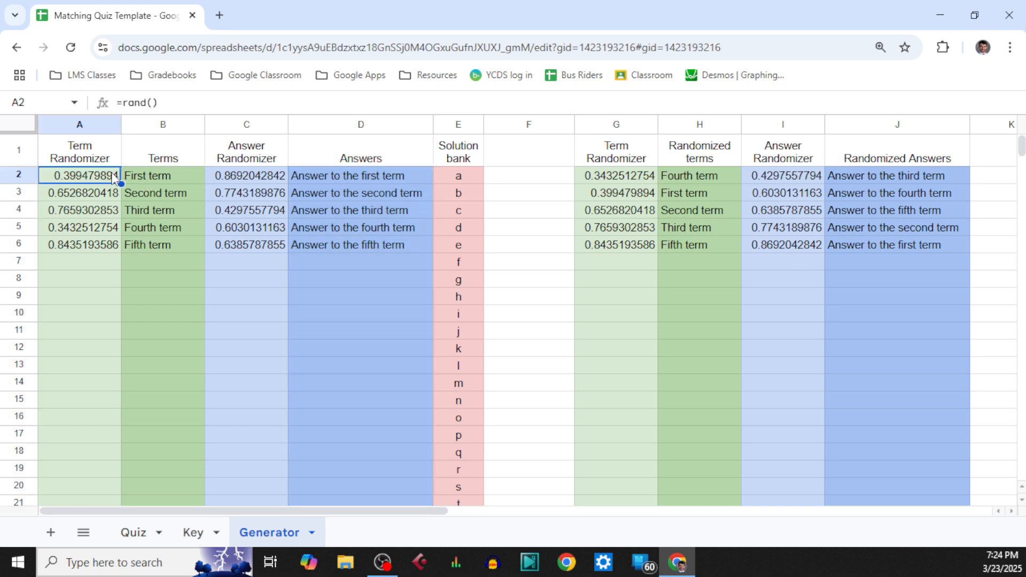
pyautogui.click(92, 197)
pyautogui.click(93, 217)
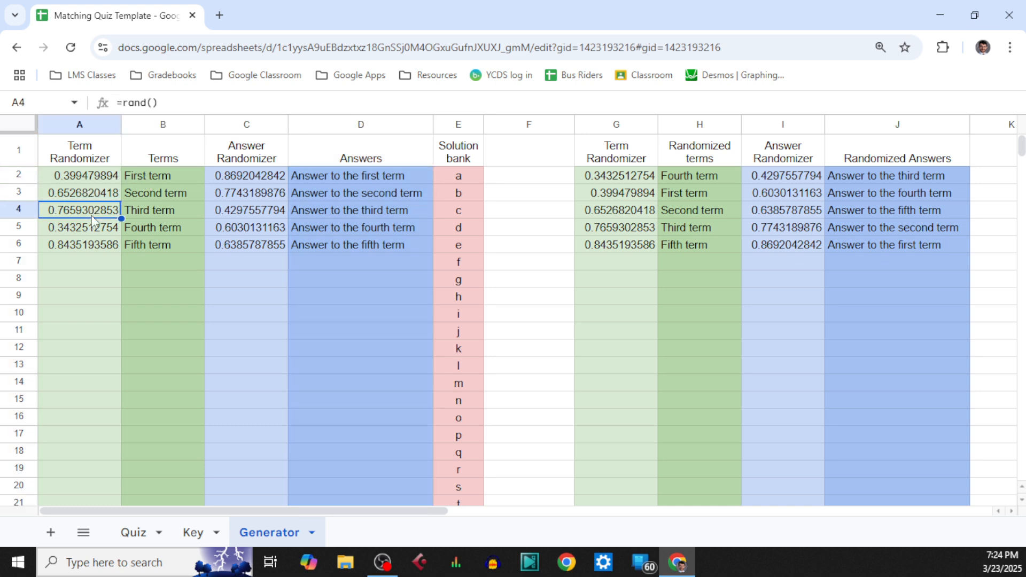
pyautogui.click(273, 177)
pyautogui.click(276, 194)
pyautogui.click(276, 212)
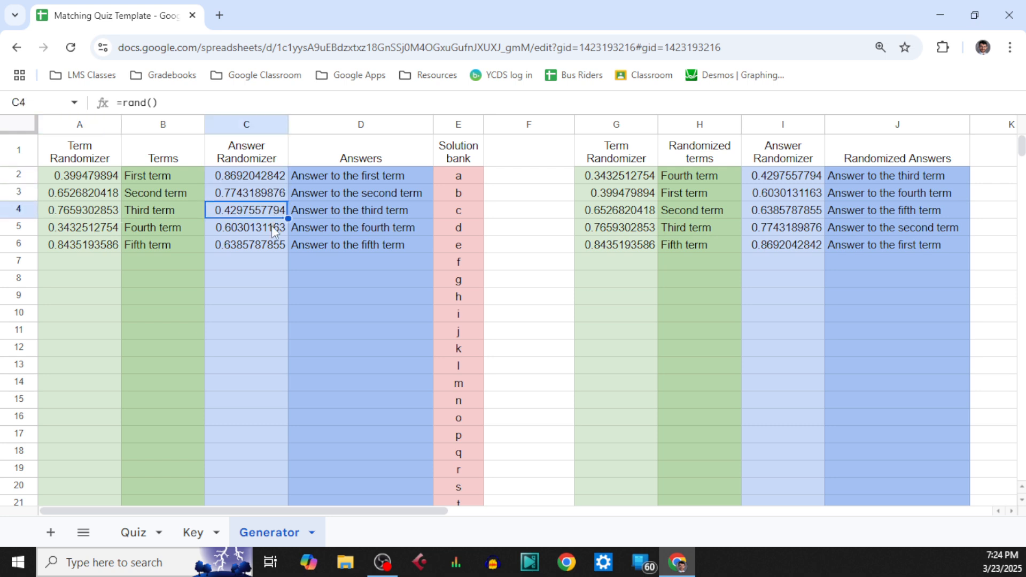
pyautogui.click(274, 232)
pyautogui.click(270, 244)
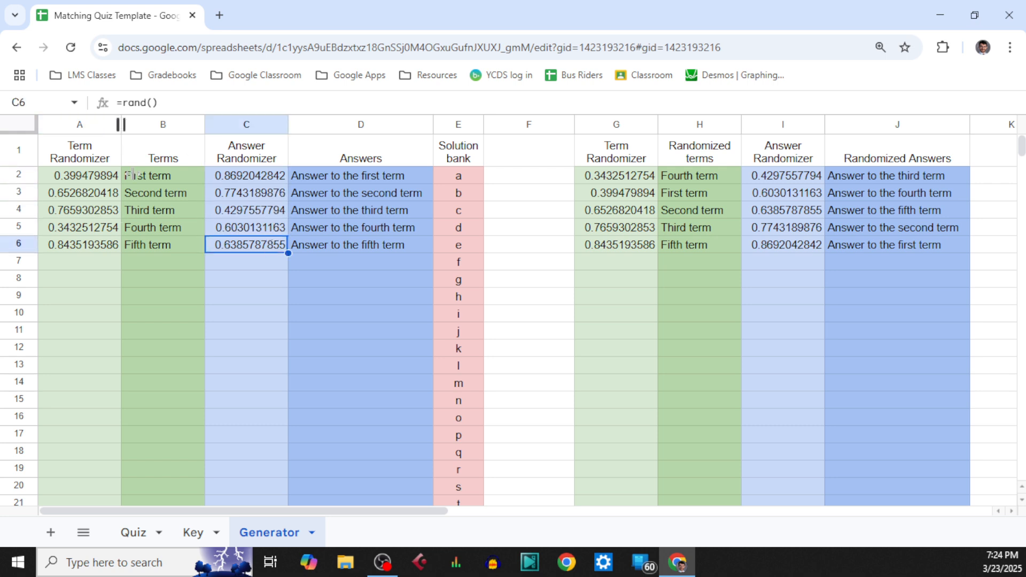
# Compare the first and second terms in column B with their matching answers in column D.
pyautogui.click(163, 178)
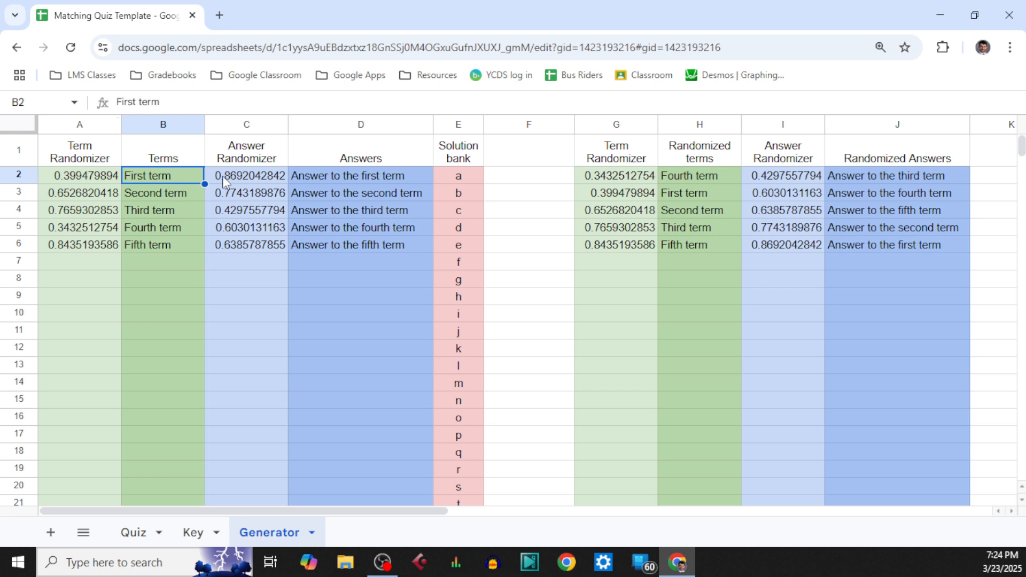
pyautogui.click(326, 177)
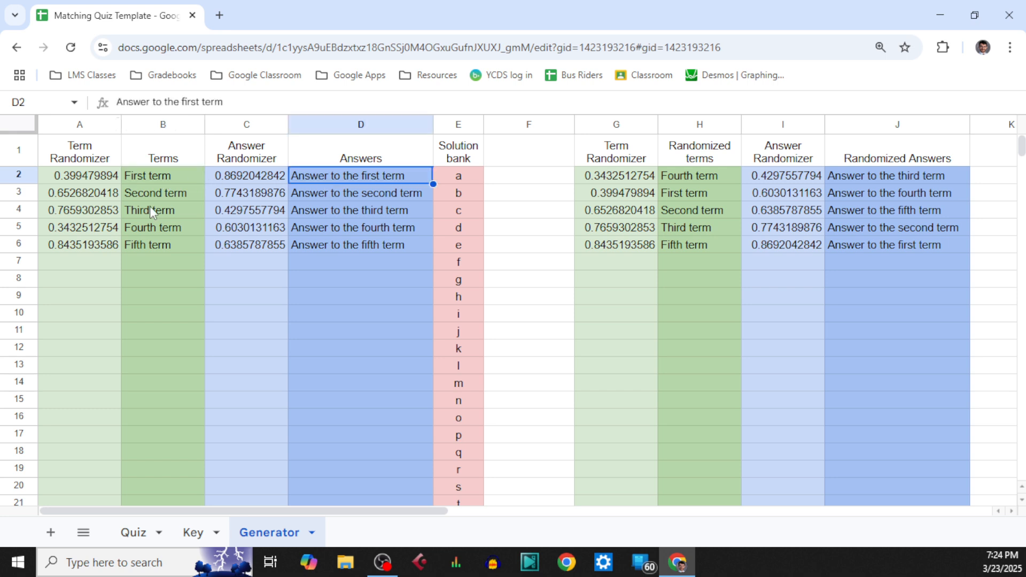
pyautogui.click(161, 179)
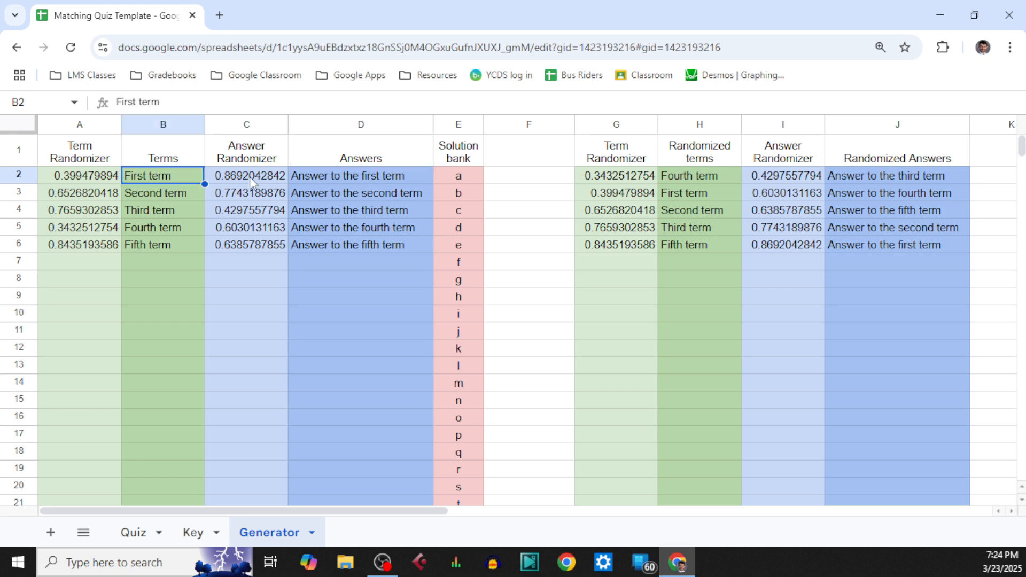
pyautogui.click(325, 177)
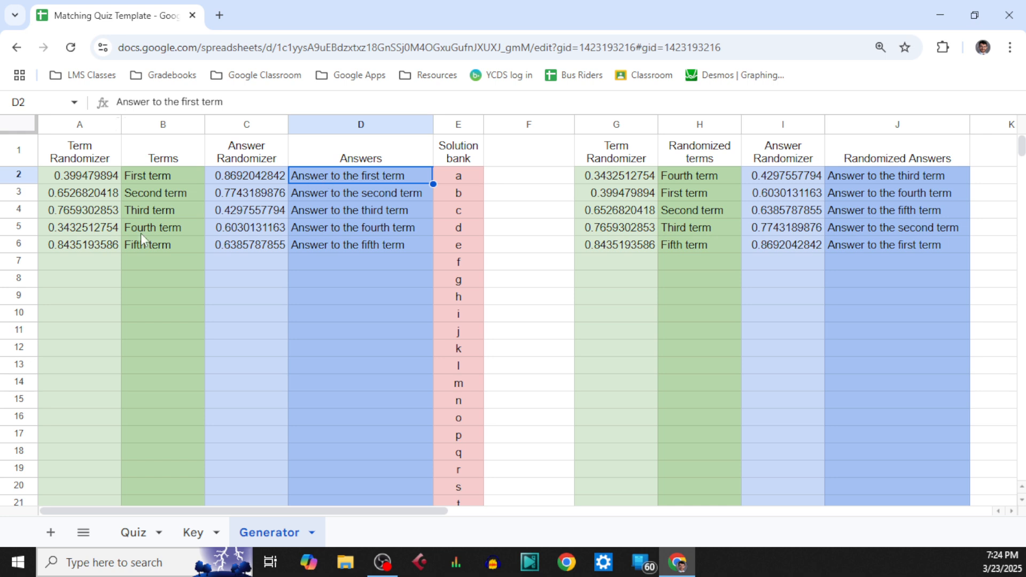
pyautogui.click(153, 193)
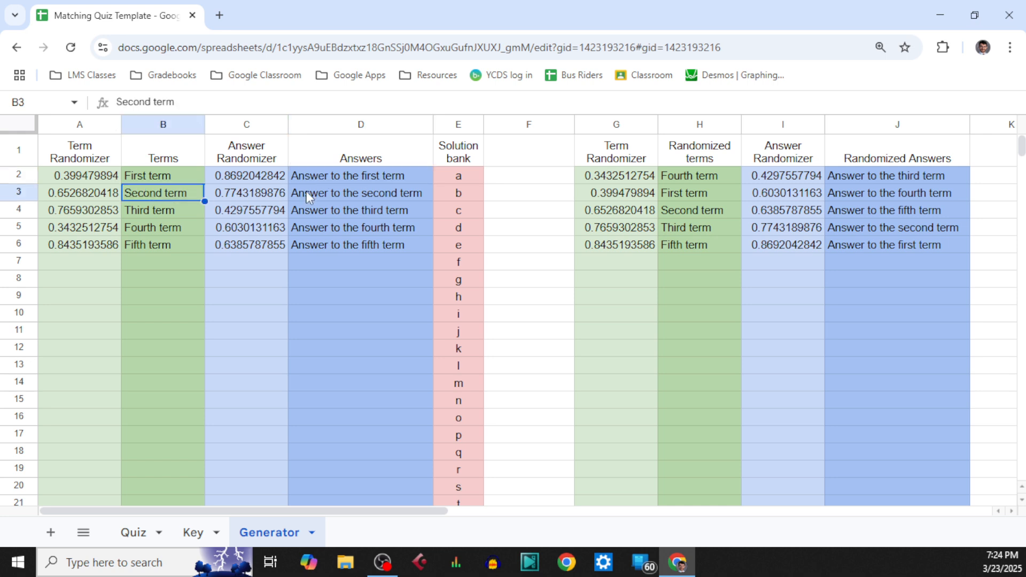
pyautogui.click(319, 195)
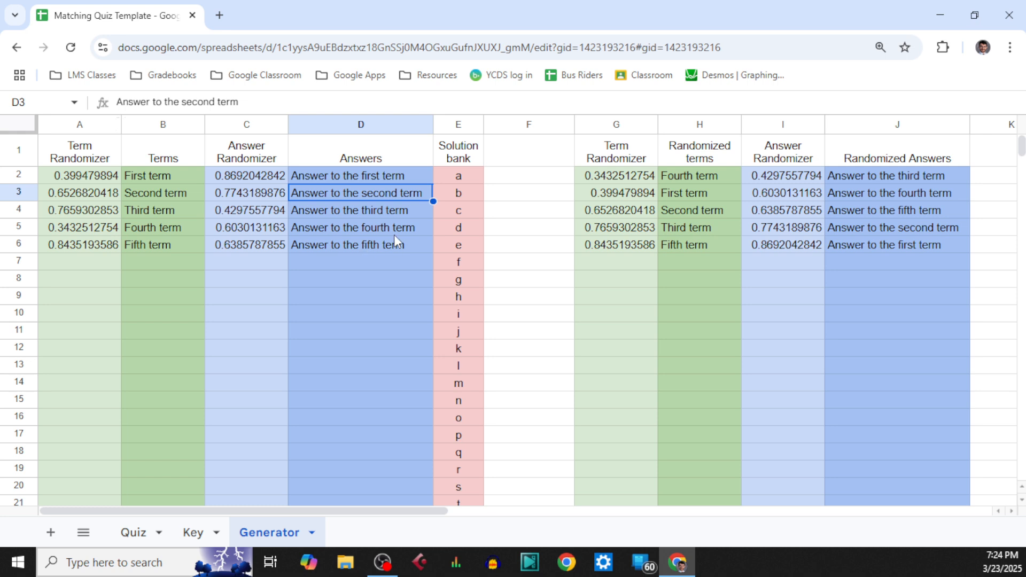
# Examine the full list of letters in the Solution bank column and the empty rows available for more terms.
pyautogui.click(457, 122)
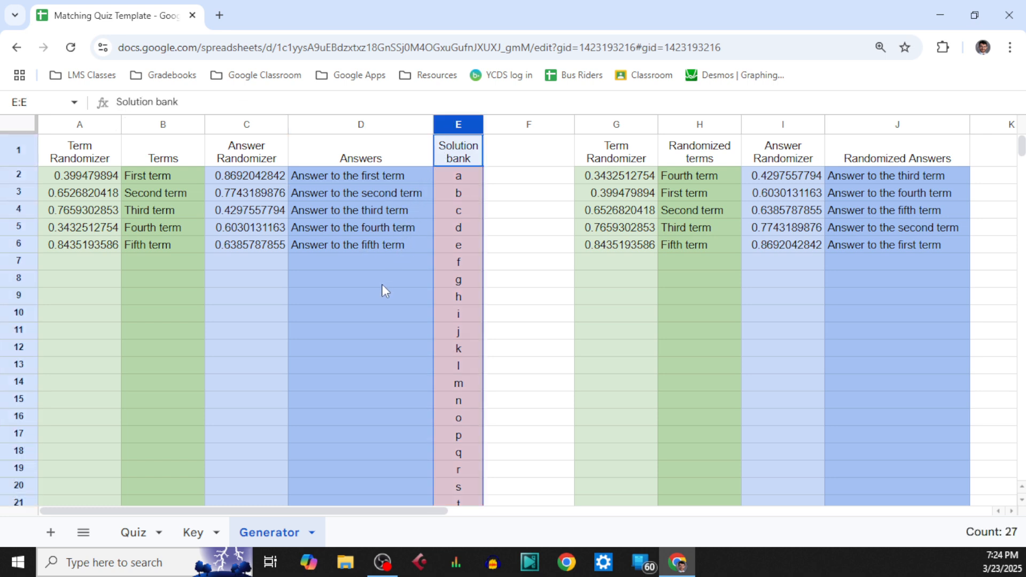
pyautogui.scroll(-3, 383, 285)
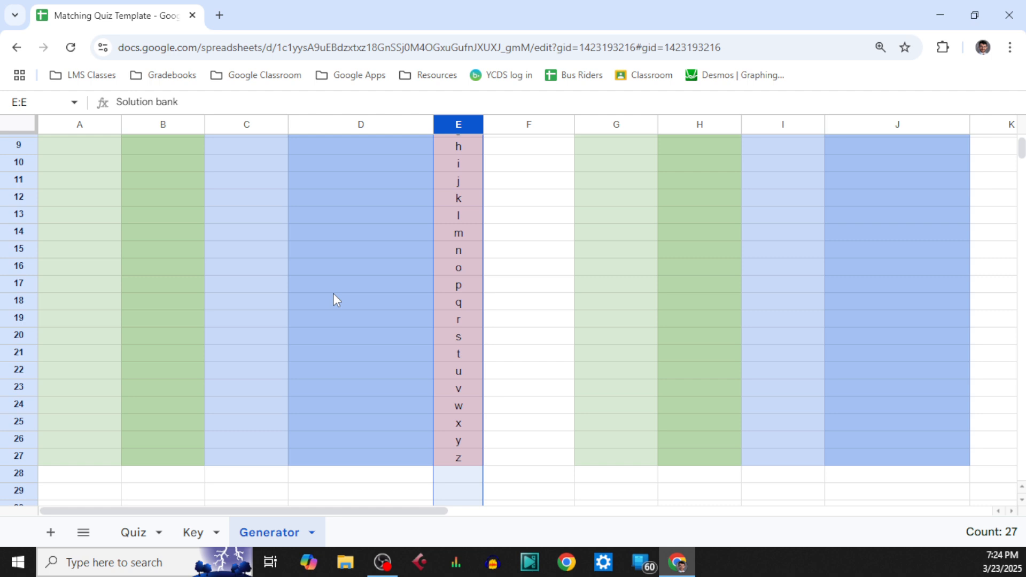
pyautogui.scroll(3, 282, 302)
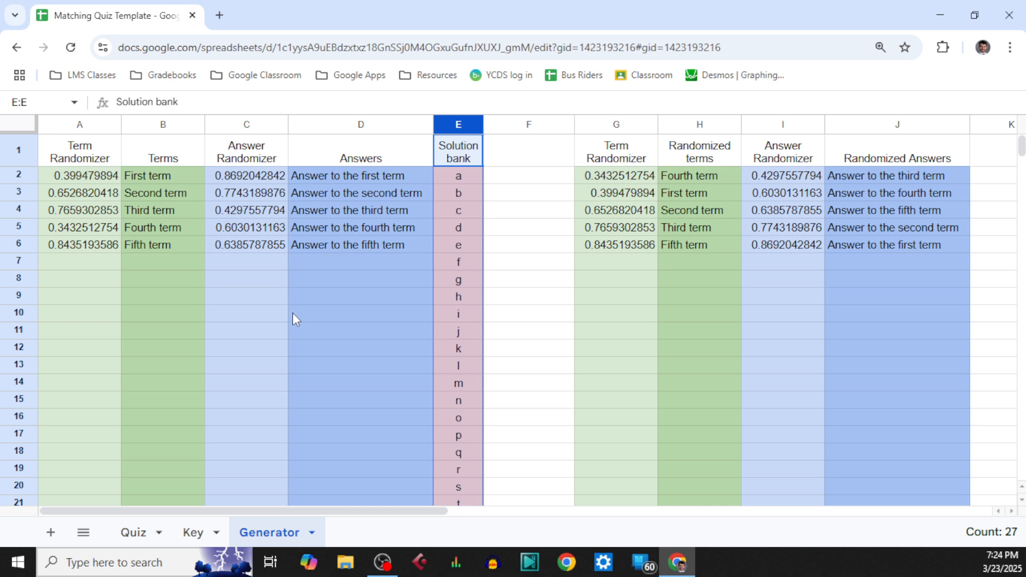
pyautogui.click(144, 284)
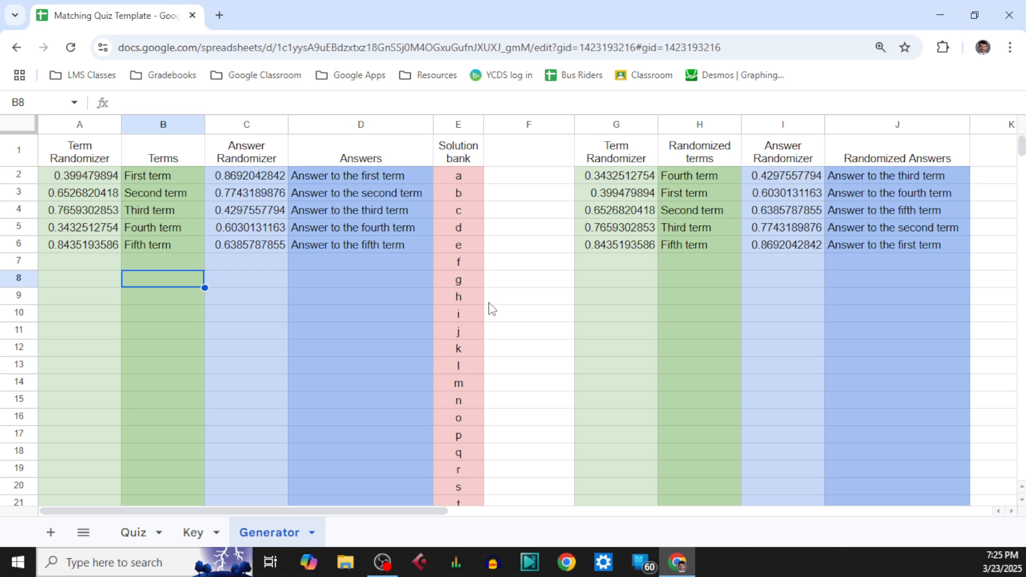
# Inspect the sort formulas in G2 and I2 and compare the original term and answer ranges with their randomized versions.
pyautogui.click(640, 180)
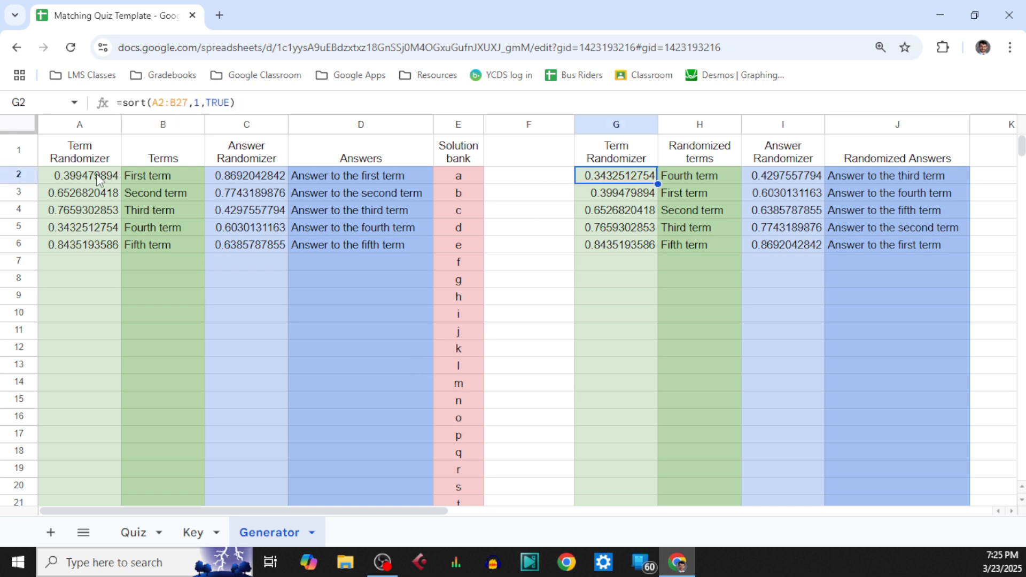
pyautogui.moveTo(107, 180); pyautogui.dragTo(131, 245)
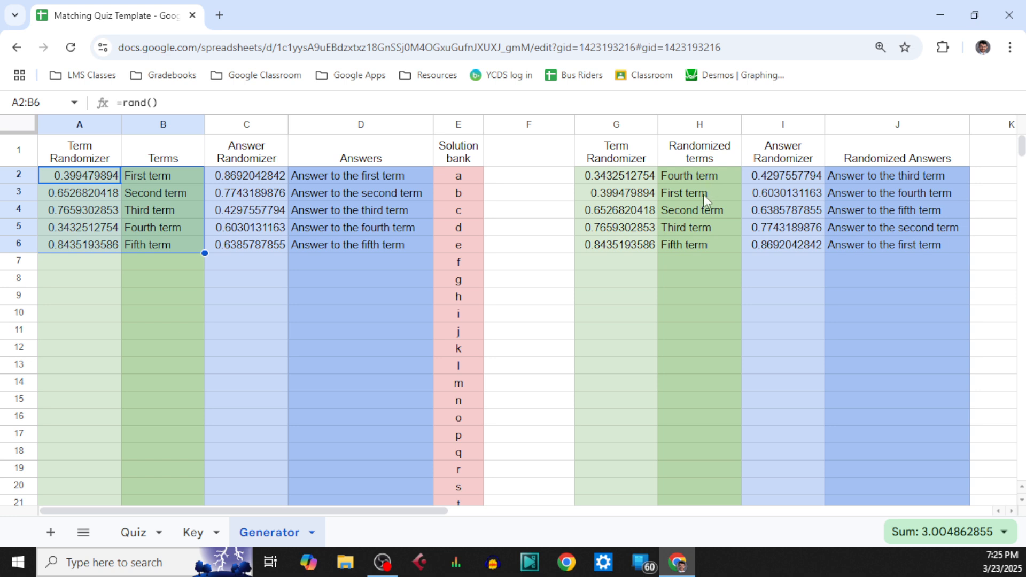
pyautogui.click(805, 174)
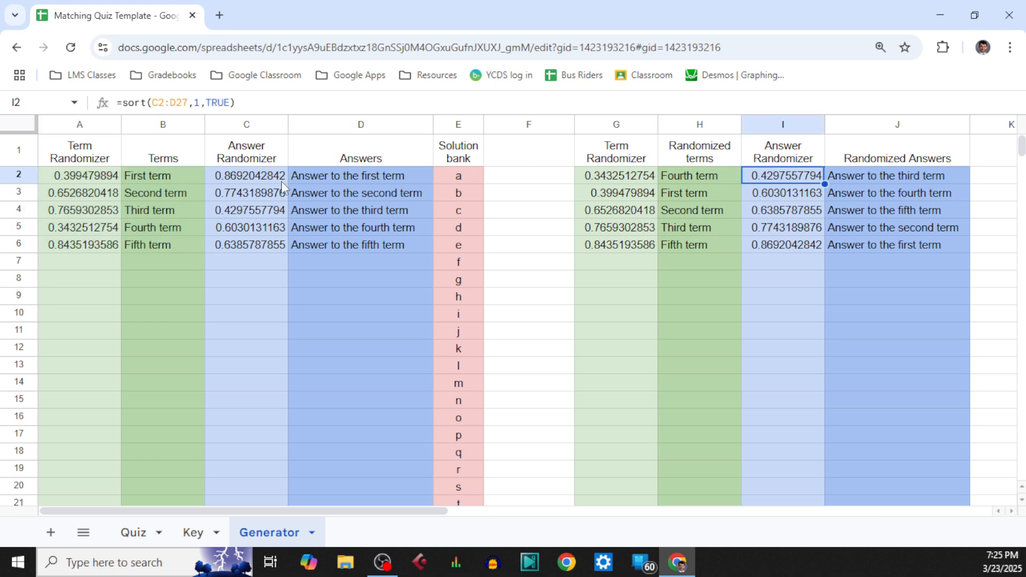
pyautogui.moveTo(264, 174); pyautogui.dragTo(309, 244)
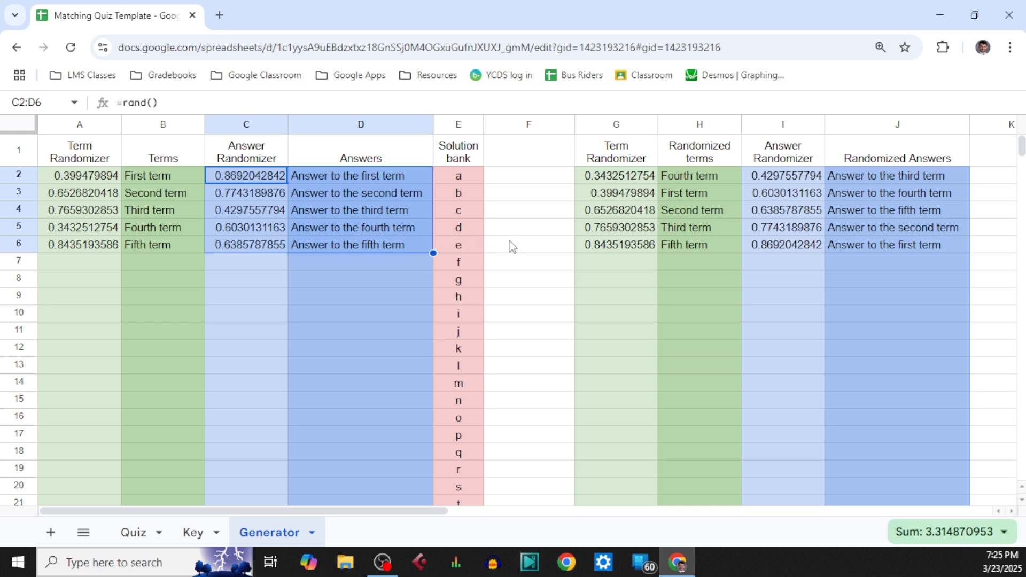
pyautogui.moveTo(779, 178); pyautogui.dragTo(832, 243)
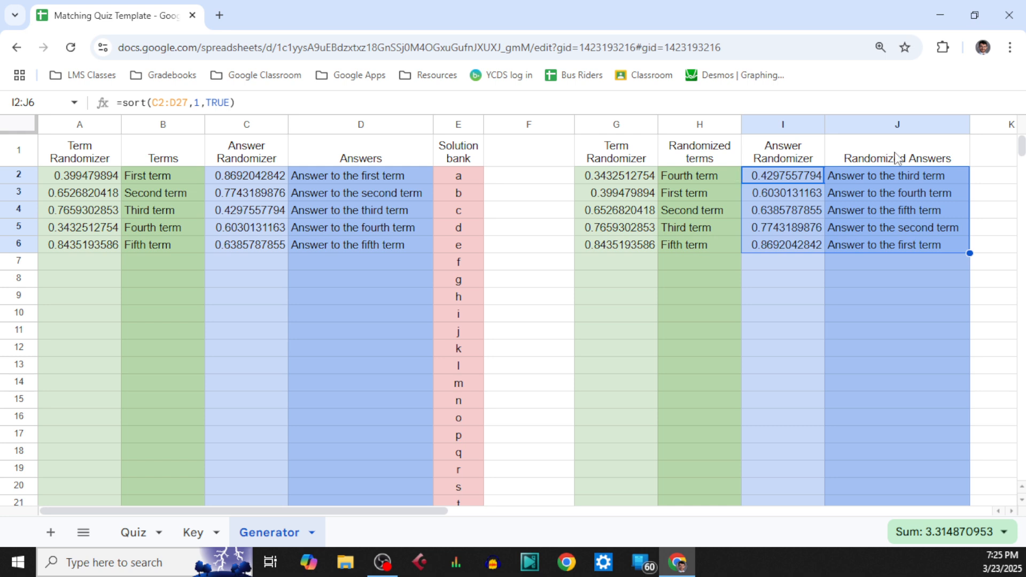
pyautogui.click(675, 281)
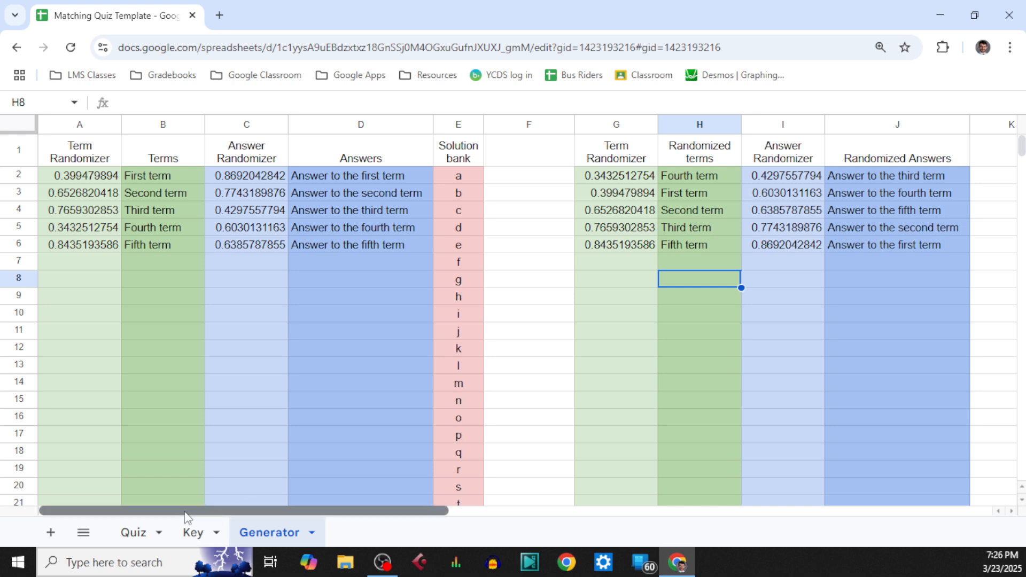
# Examine the Term position formula in L2, comparing the original Terms column with the Randomized terms column it searches.
pyautogui.moveTo(185, 516); pyautogui.dragTo(387, 518)
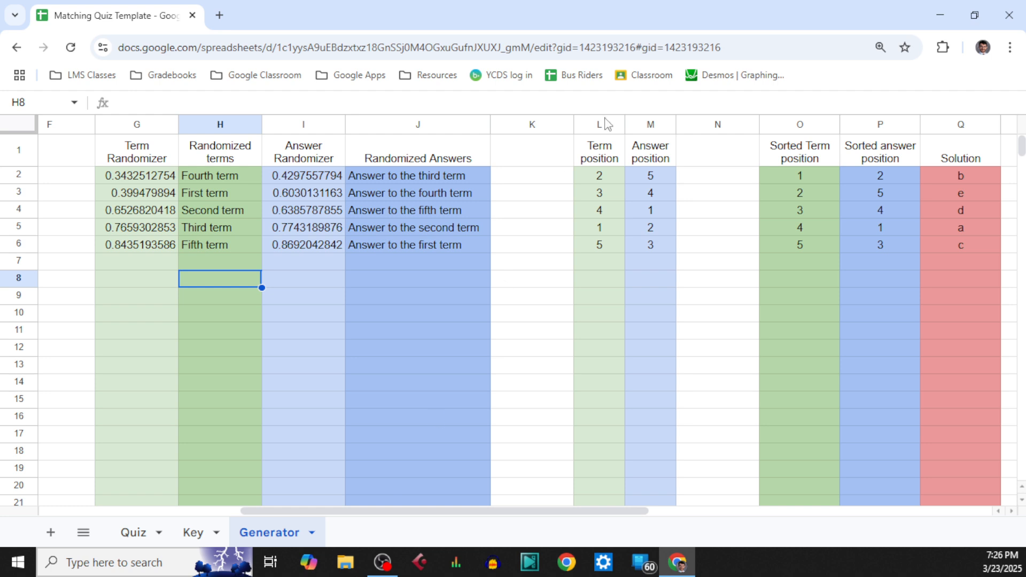
pyautogui.click(613, 179)
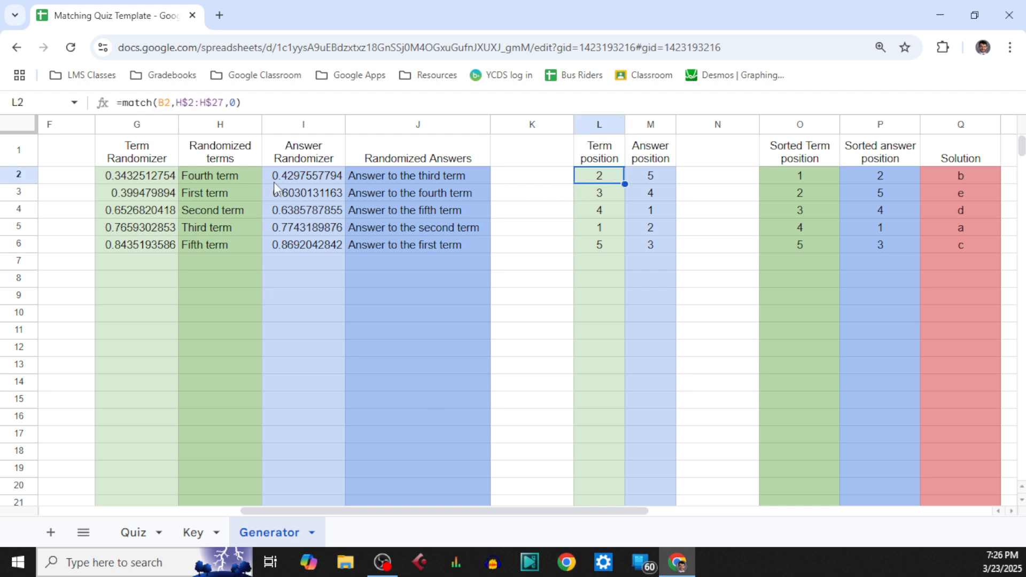
pyautogui.click(214, 174)
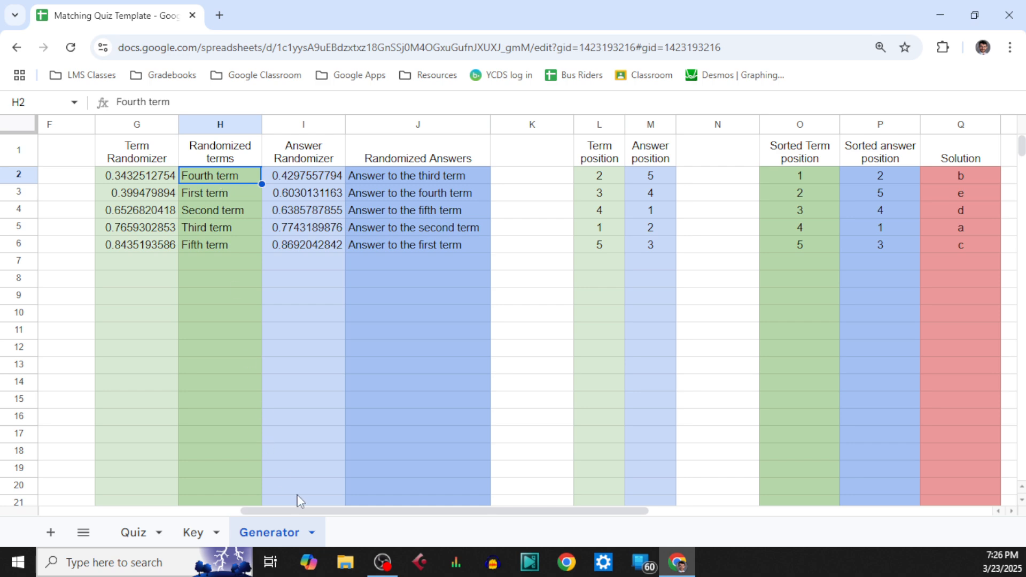
pyautogui.moveTo(342, 514); pyautogui.dragTo(219, 515)
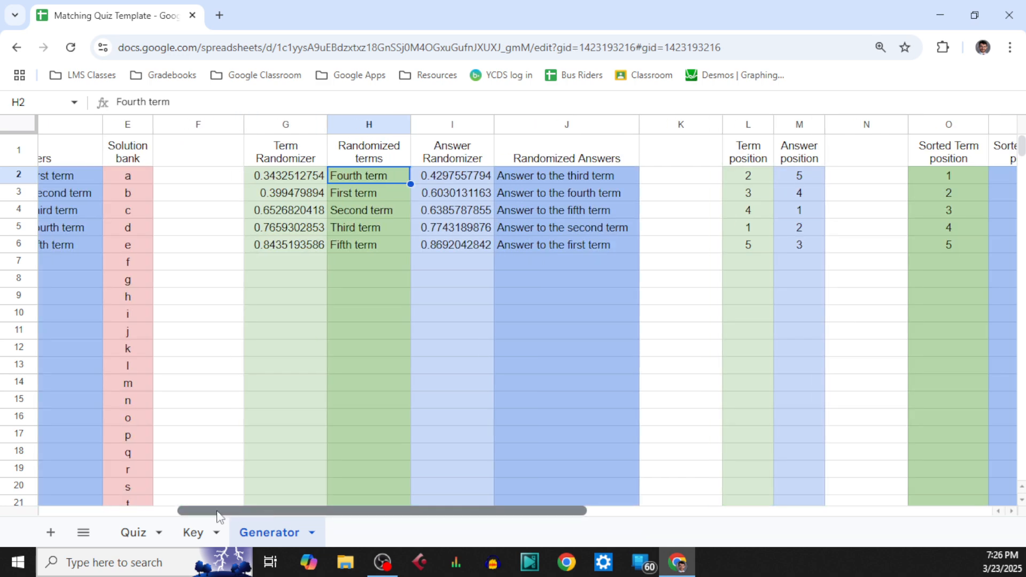
pyautogui.moveTo(296, 512); pyautogui.dragTo(189, 520)
pyautogui.moveTo(171, 175); pyautogui.dragTo(169, 251)
pyautogui.moveTo(730, 173); pyautogui.dragTo(726, 262)
pyautogui.click(725, 262)
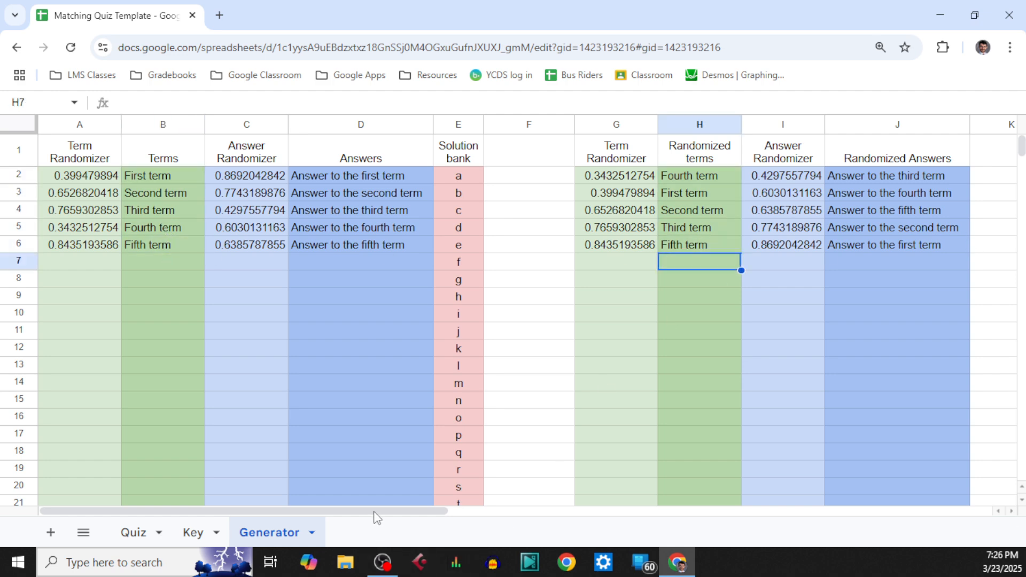
pyautogui.moveTo(390, 514); pyautogui.dragTo(521, 517)
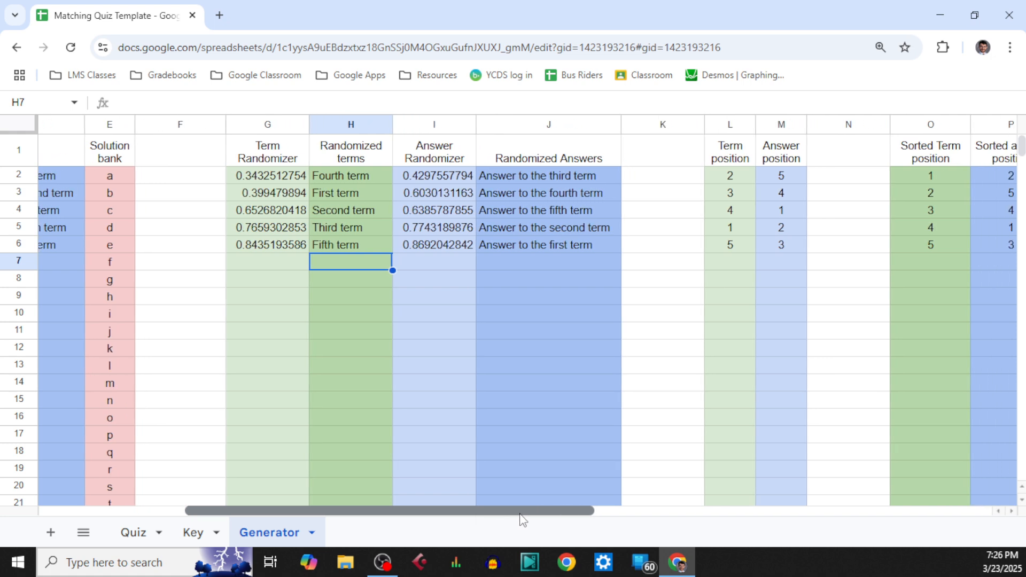
pyautogui.click(680, 185)
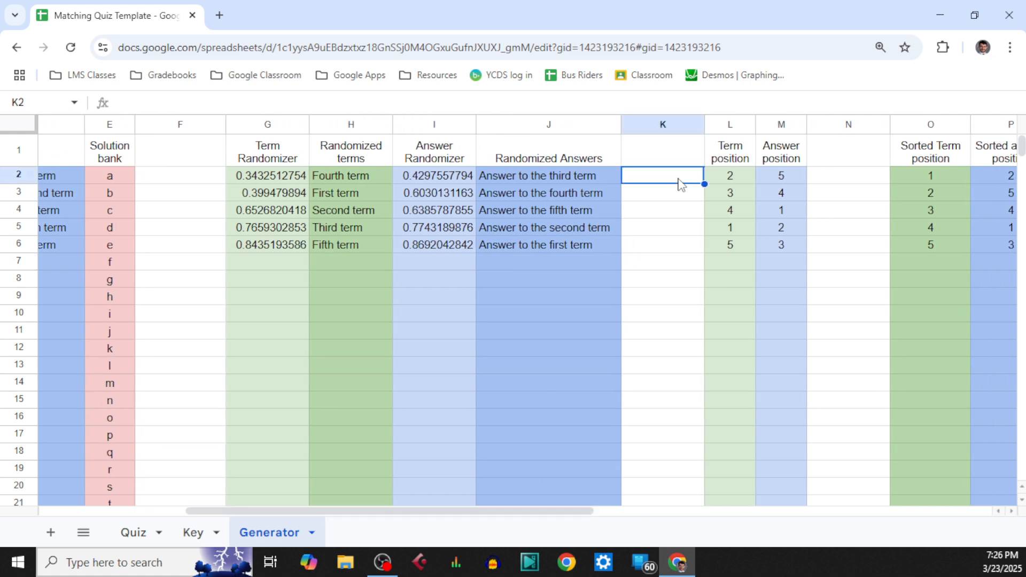
# Trace how the match formulas in L2 and M2 locate the first term and its answer in the randomized columns.
pyautogui.click(729, 181)
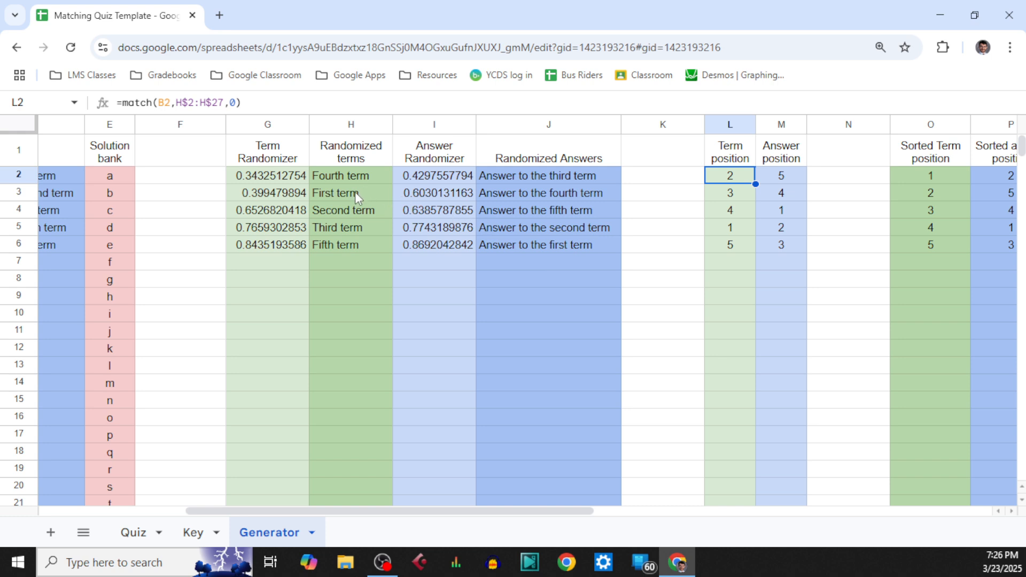
pyautogui.moveTo(366, 511); pyautogui.dragTo(207, 485)
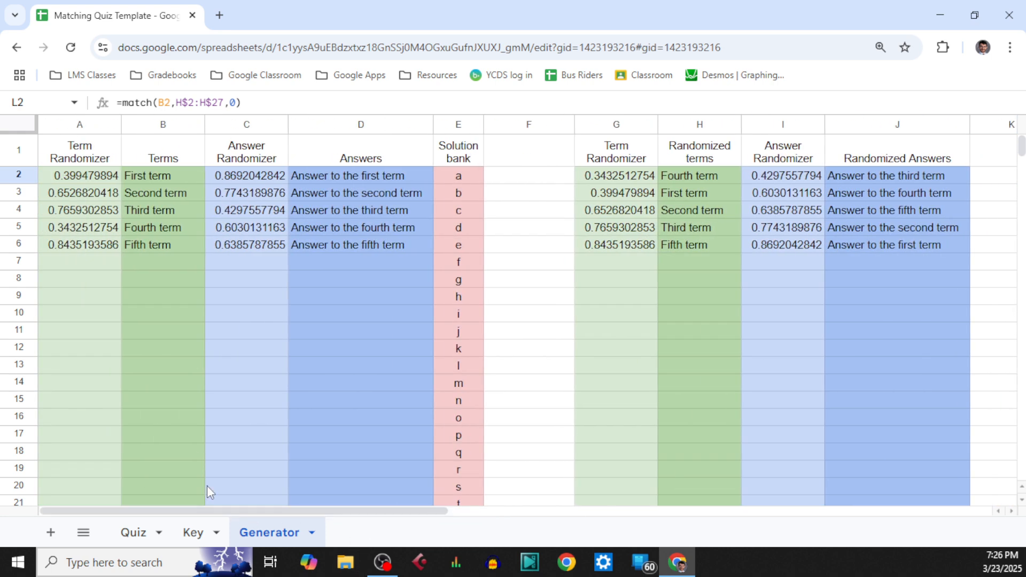
pyautogui.click(170, 175)
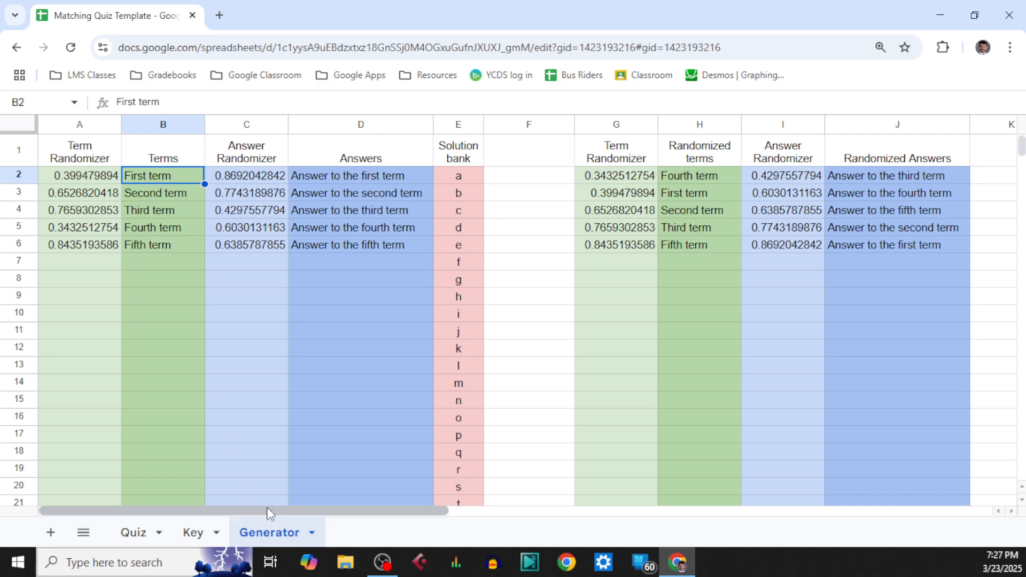
pyautogui.moveTo(268, 514); pyautogui.dragTo(413, 514)
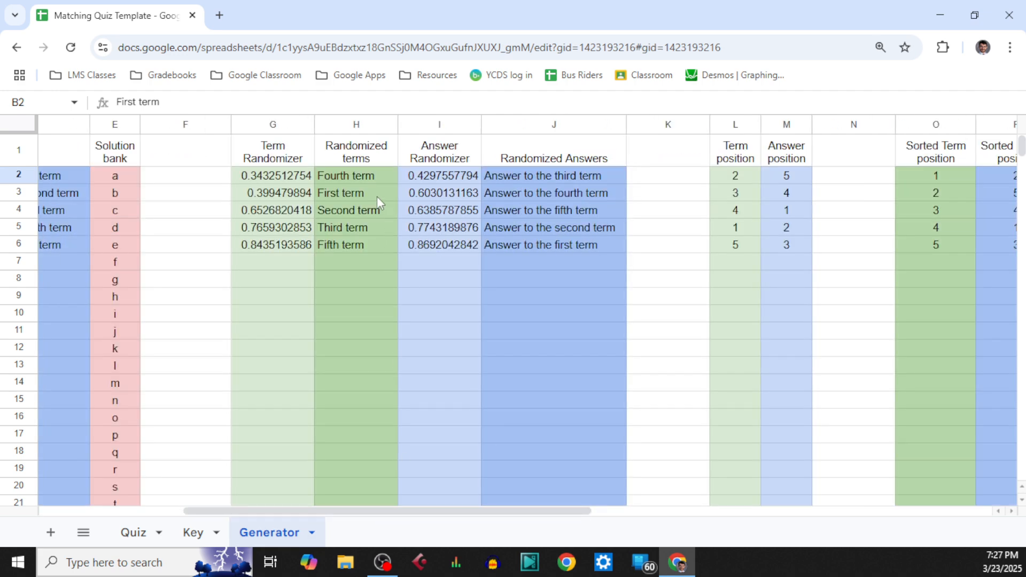
pyautogui.click(359, 195)
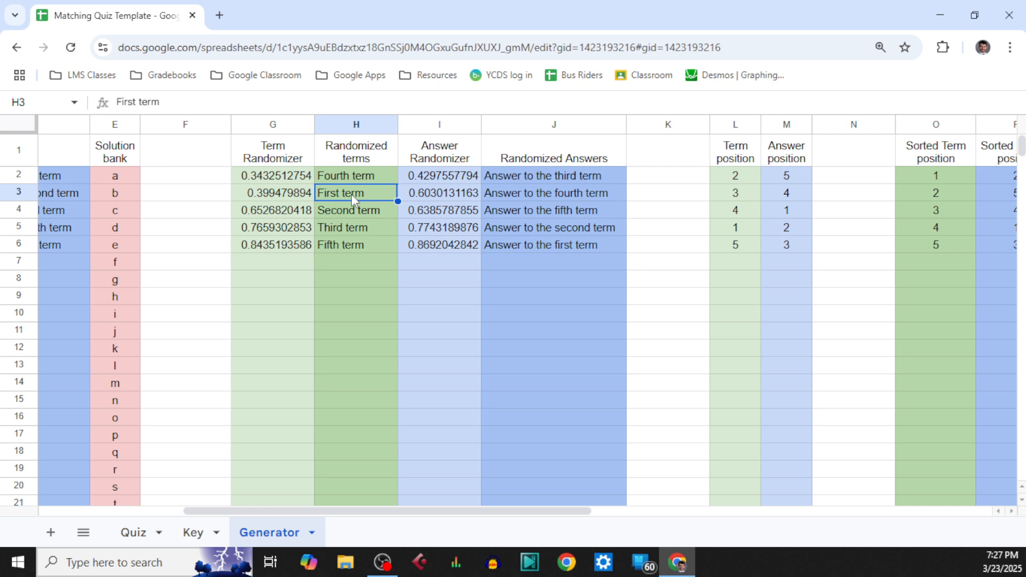
pyautogui.click(723, 181)
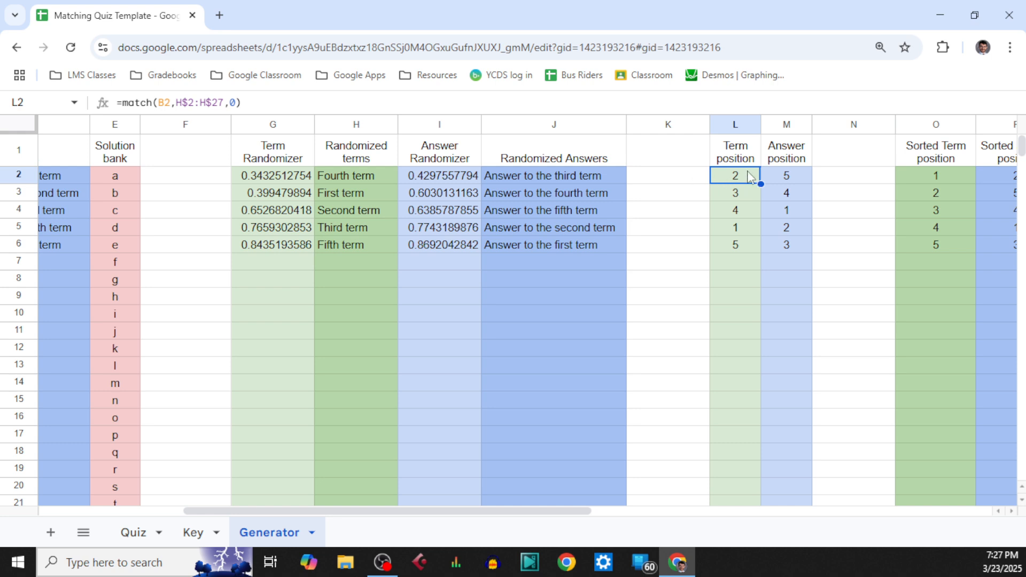
pyautogui.click(780, 179)
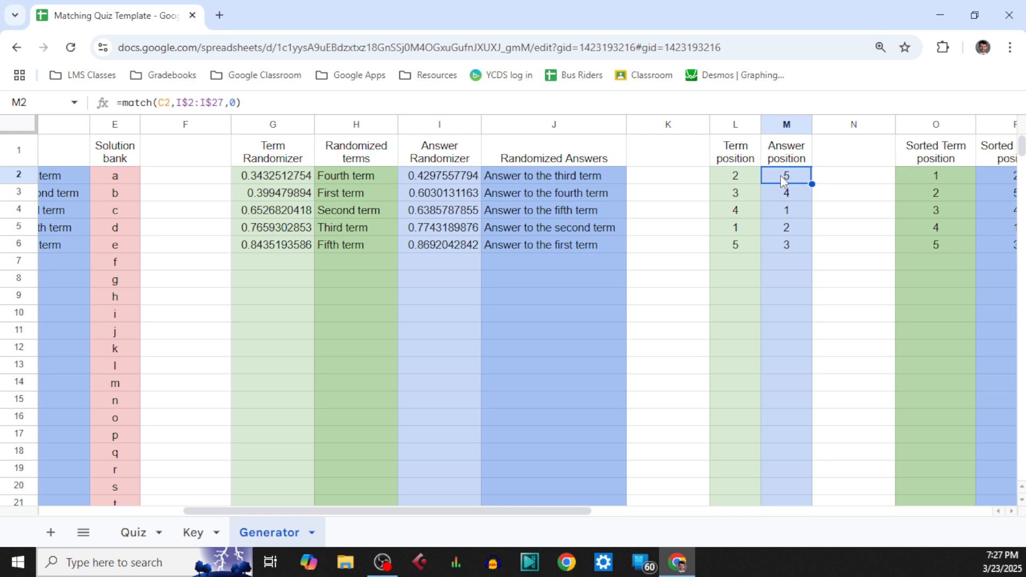
pyautogui.click(582, 248)
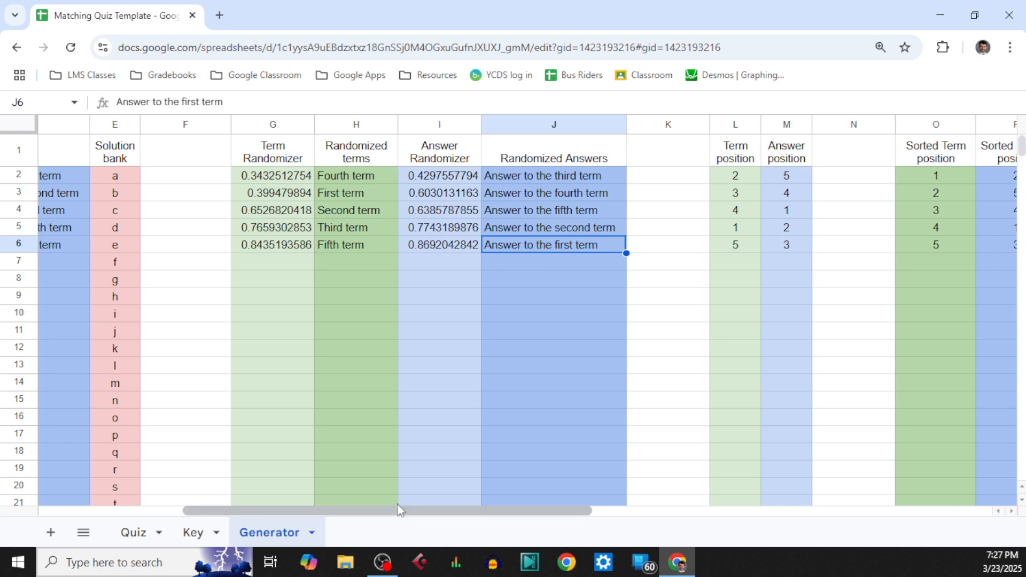
# Inspect the sort formula in O2 and the Term position and Answer position columns it sorts.
pyautogui.moveTo(399, 512); pyautogui.dragTo(498, 510)
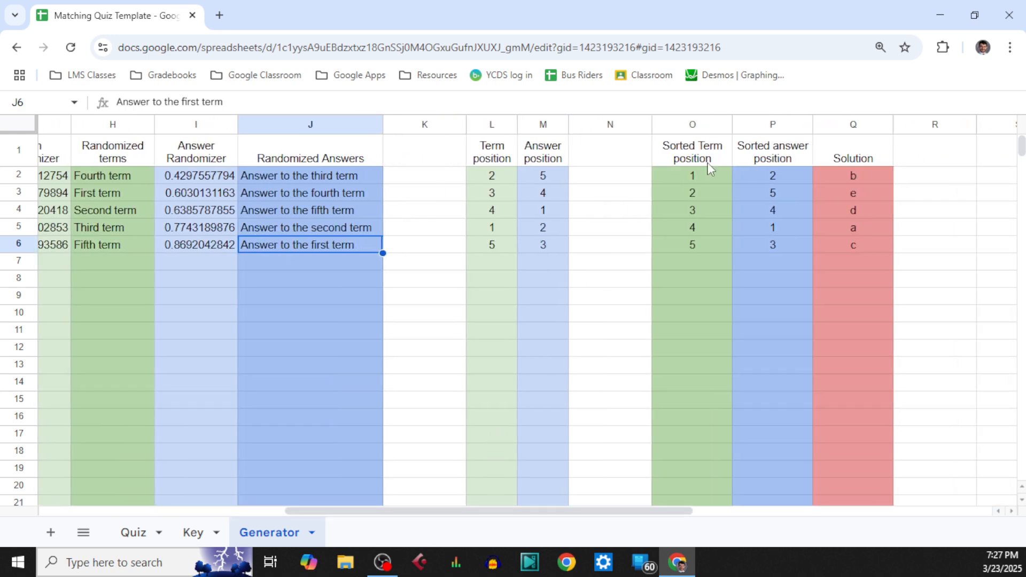
pyautogui.click(700, 178)
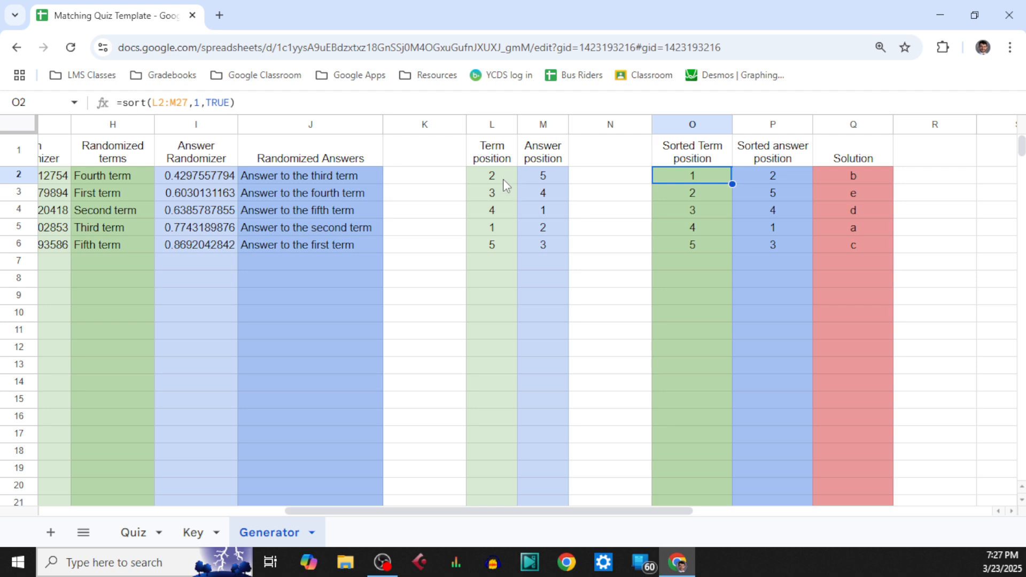
pyautogui.moveTo(502, 178); pyautogui.dragTo(540, 262)
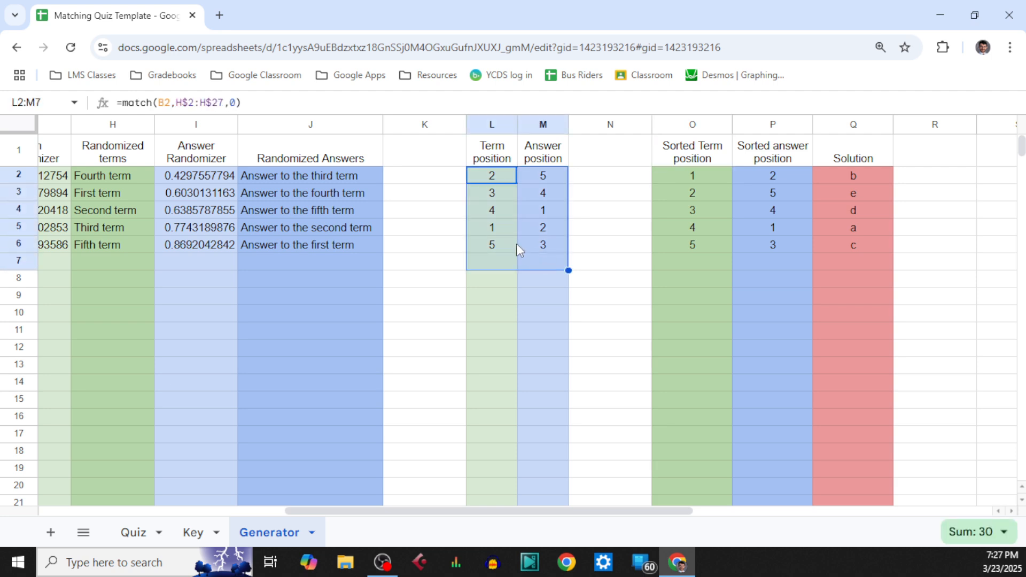
pyautogui.click(492, 124)
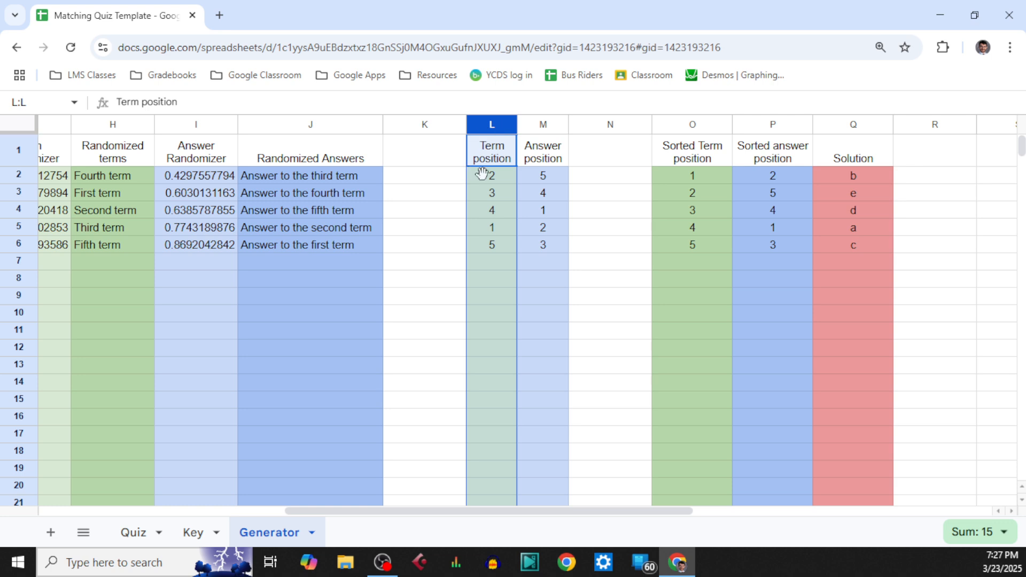
# Compare the first term's position pair in L2:M2 with its sorted pair in O3:P3.
pyautogui.click(499, 175)
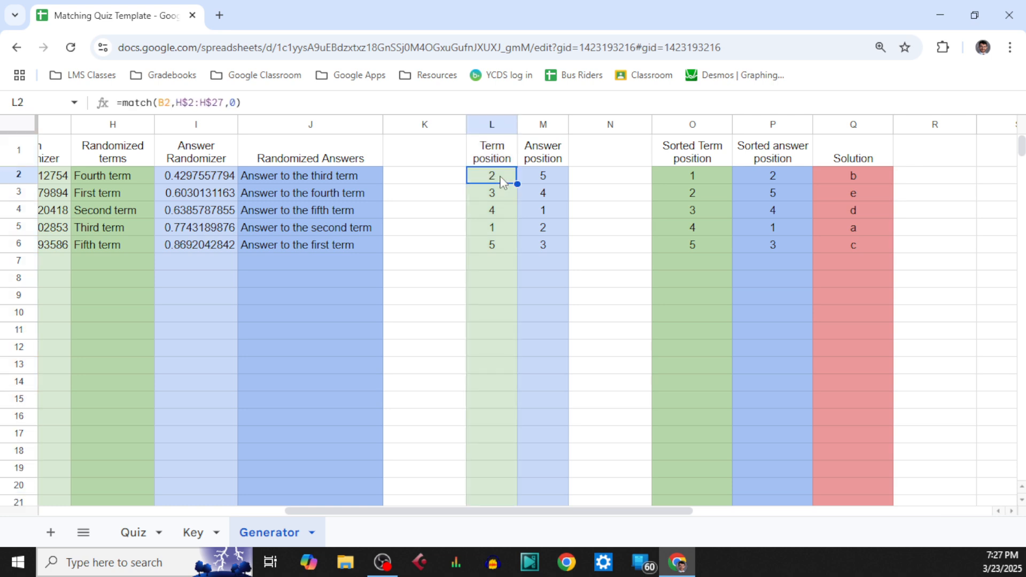
pyautogui.click(545, 178)
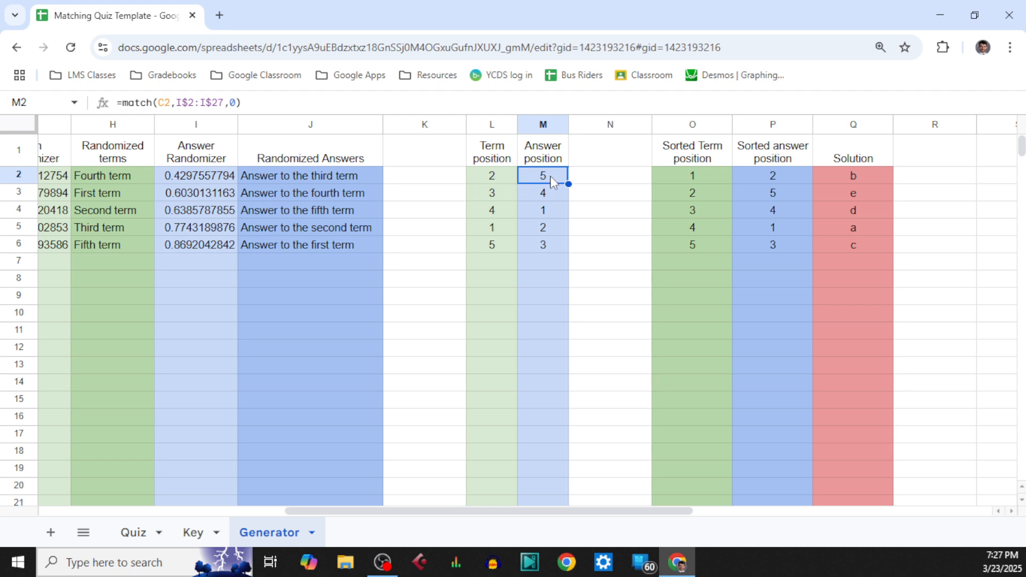
pyautogui.moveTo(685, 195); pyautogui.dragTo(755, 196)
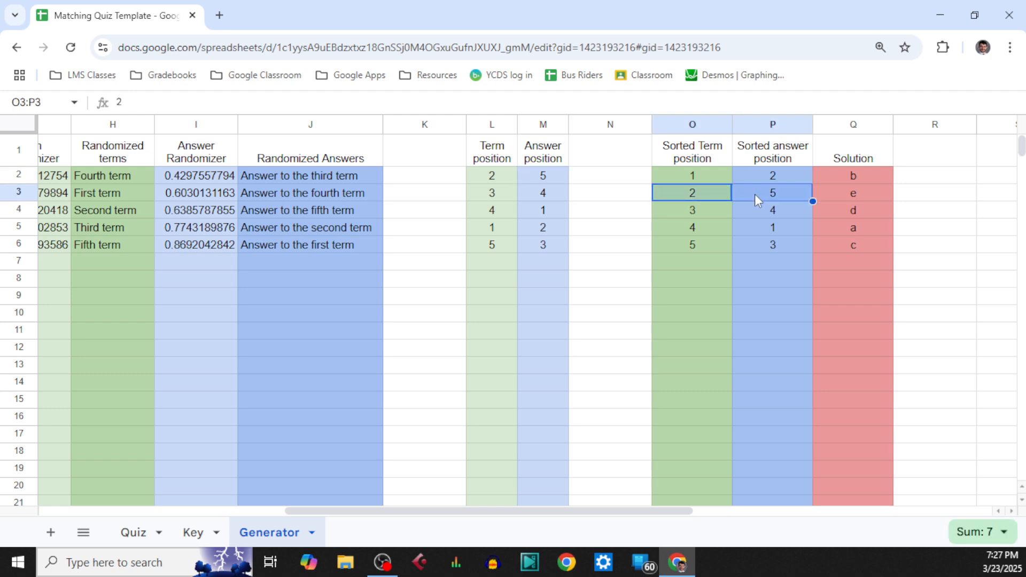
pyautogui.moveTo(491, 175); pyautogui.dragTo(541, 231)
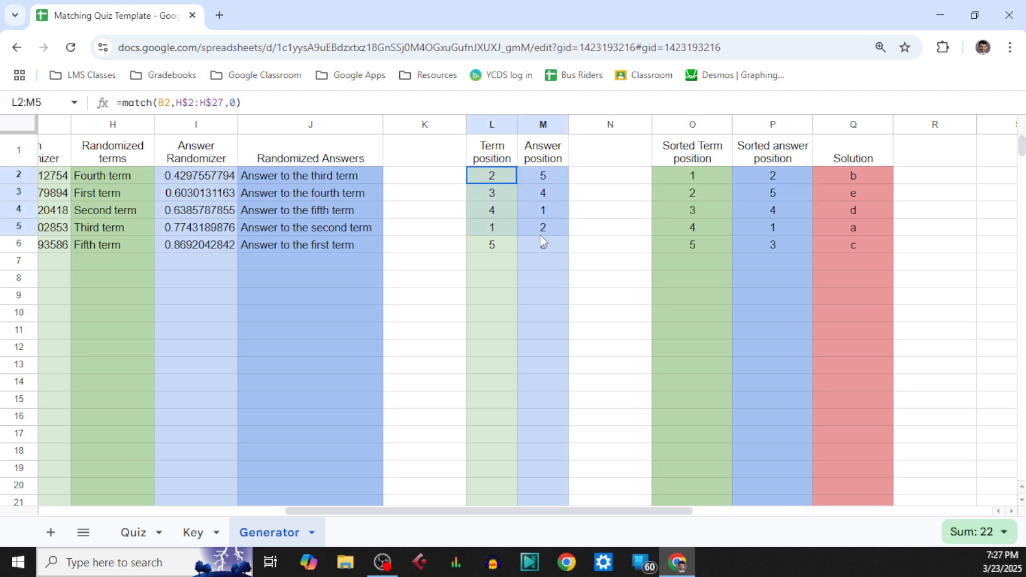
pyautogui.click(489, 124)
pyautogui.click(628, 197)
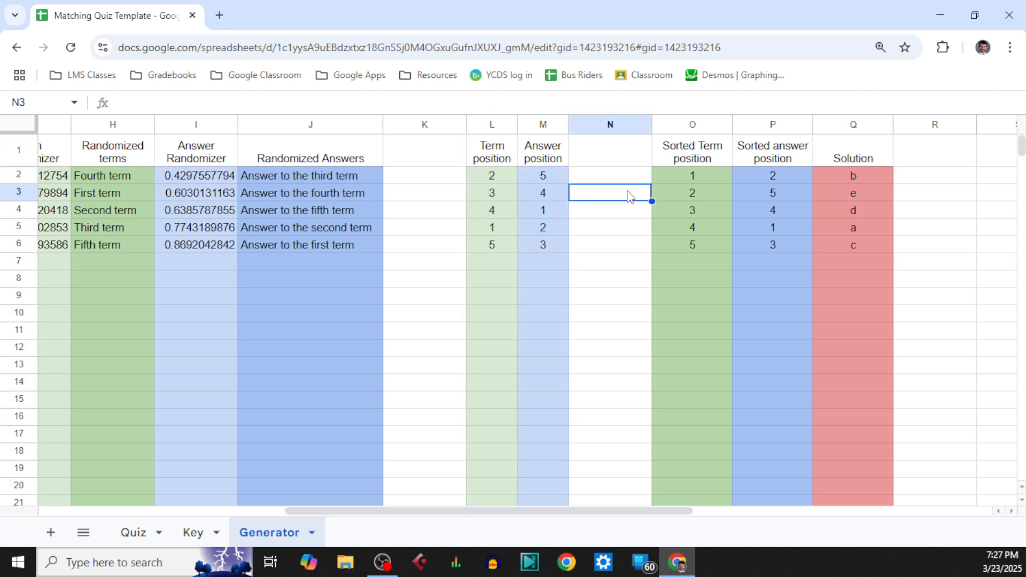
pyautogui.click(692, 198)
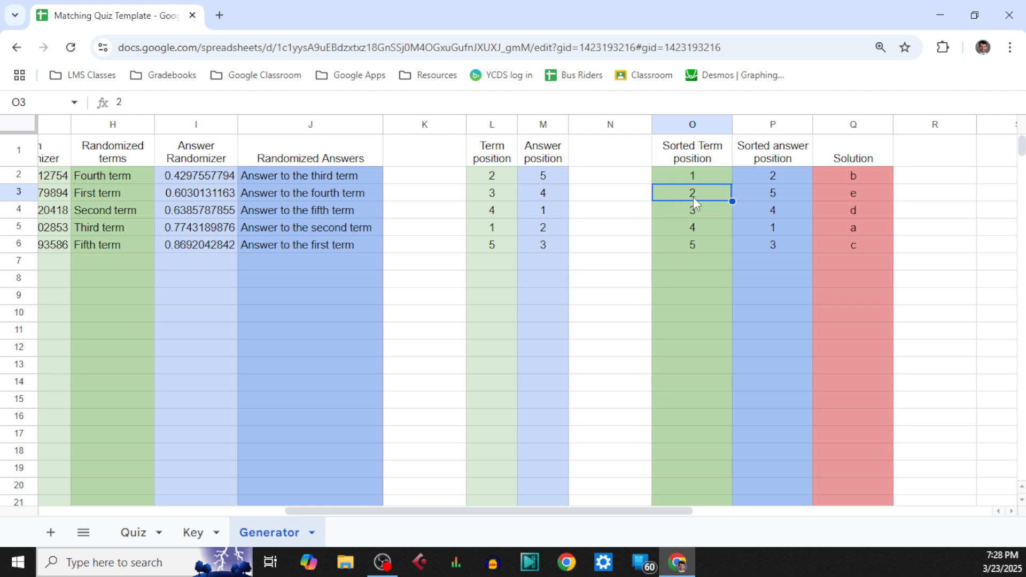
pyautogui.click(764, 199)
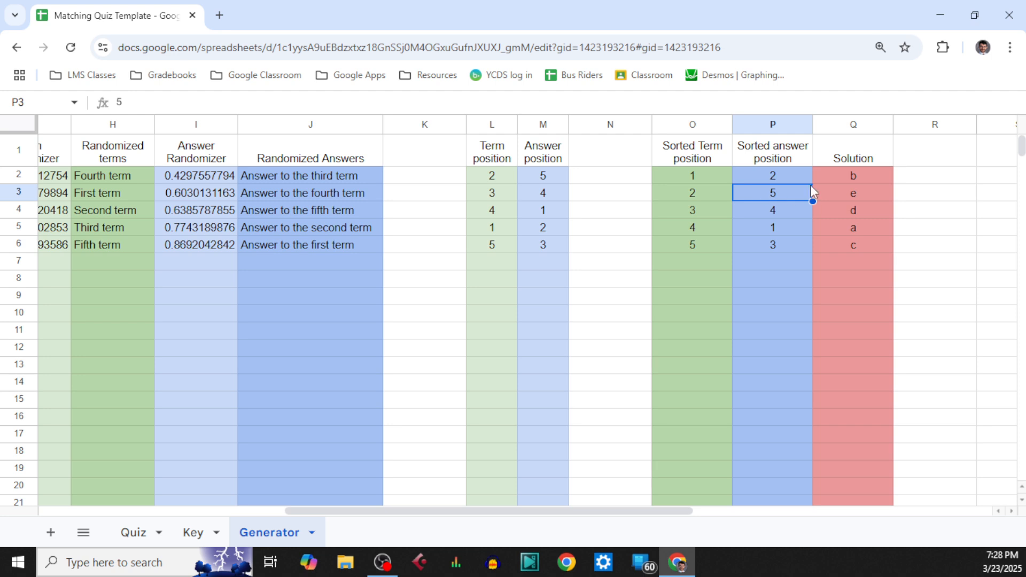
# Examine the indirect formula in Q2 of the Solution column and the Solution bank column E it draws letters from.
pyautogui.click(835, 124)
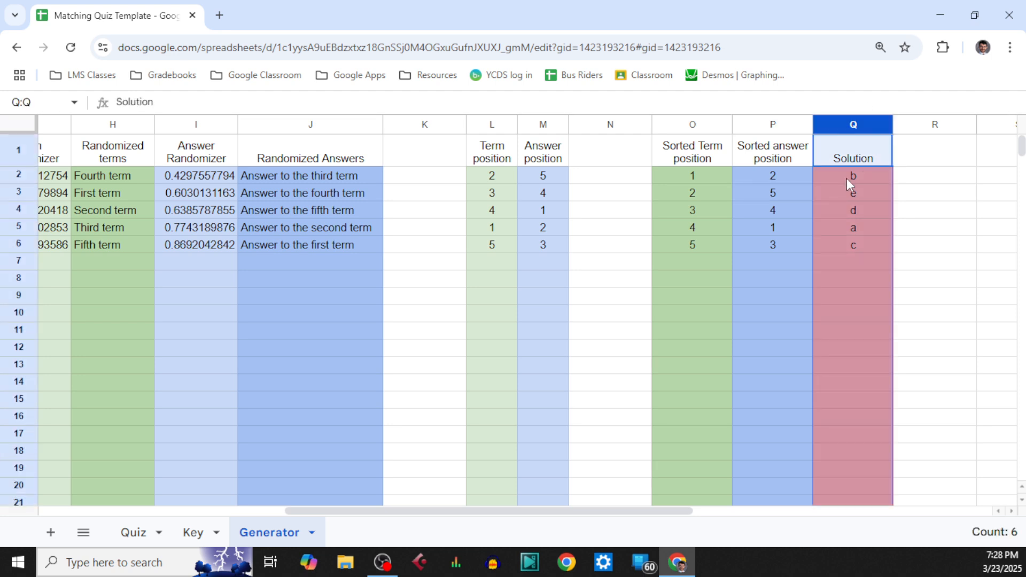
pyautogui.click(848, 179)
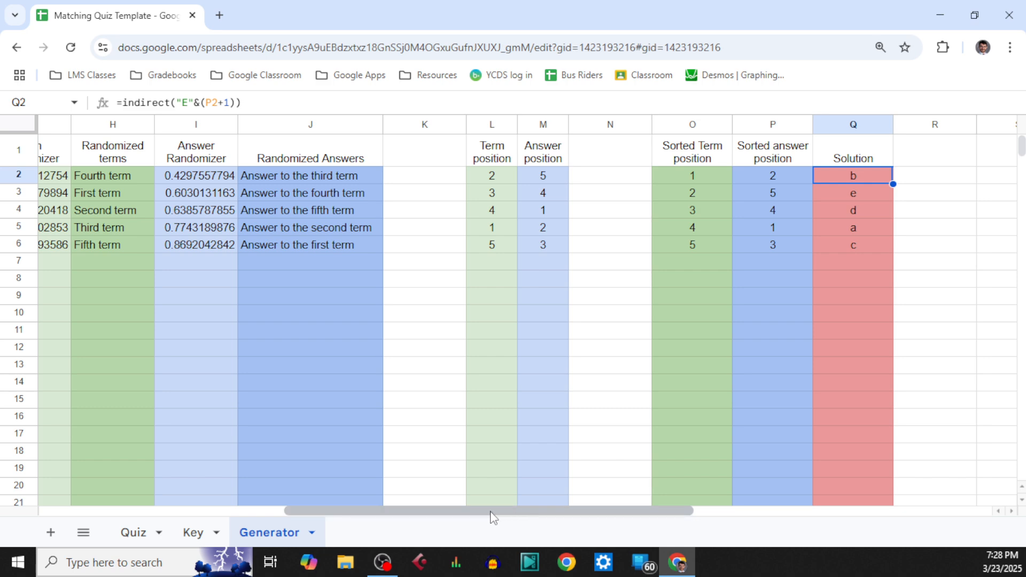
pyautogui.moveTo(490, 516); pyautogui.dragTo(313, 516)
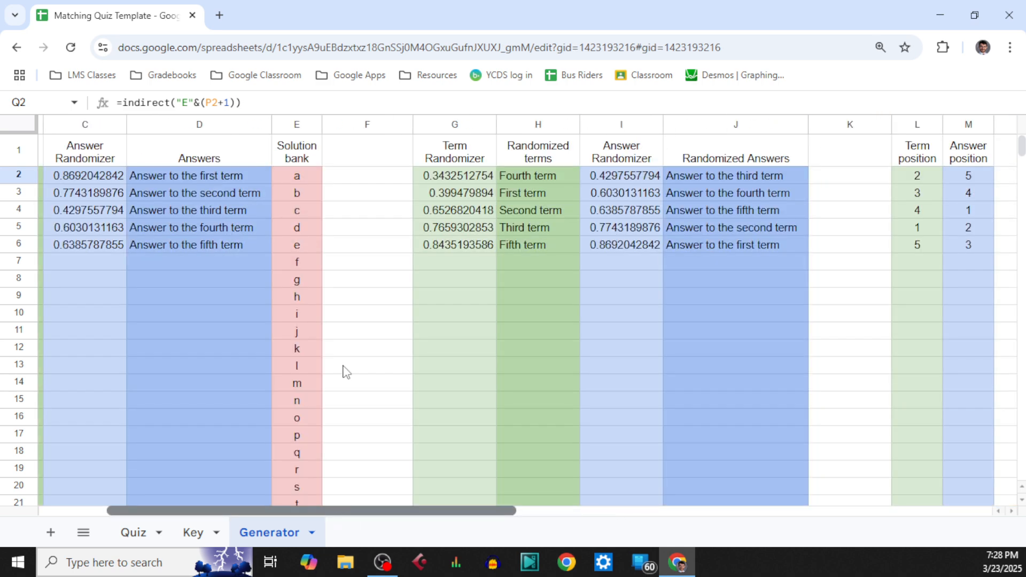
pyautogui.click(295, 126)
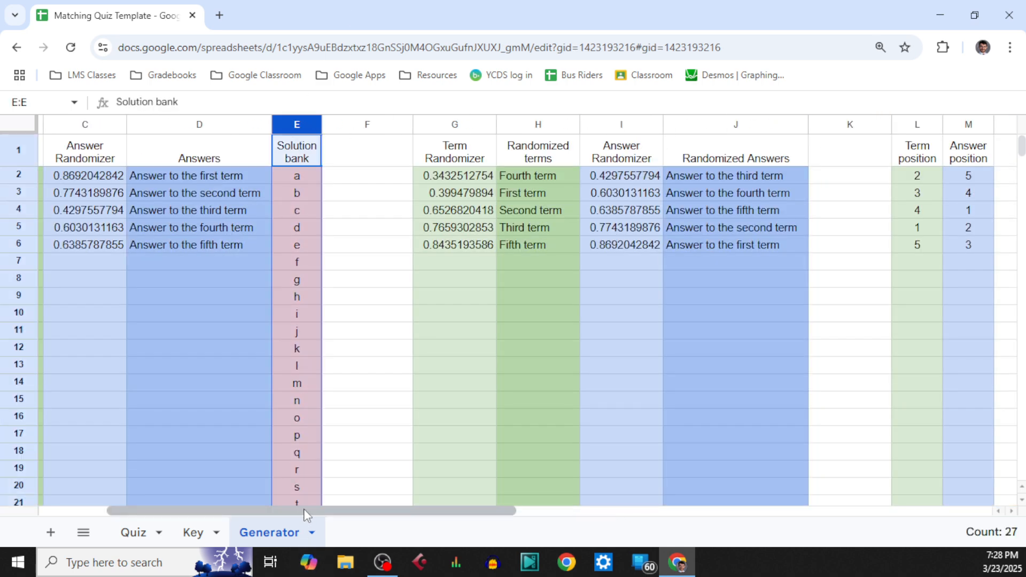
# Compare the sorted answer positions in P2 and P3 with their letters in the Solution column, including the Q3 formula.
pyautogui.moveTo(306, 514); pyautogui.dragTo(474, 516)
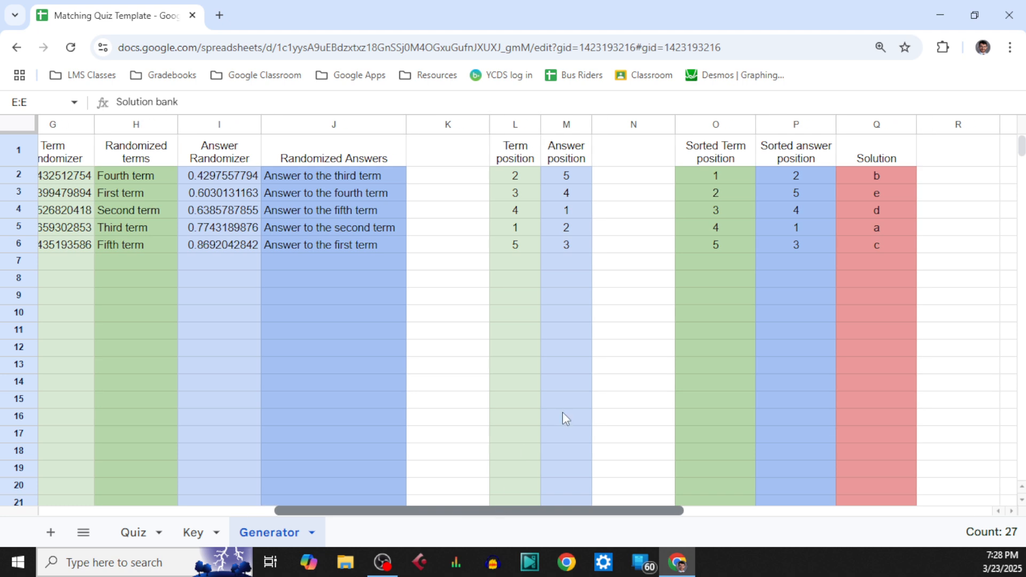
pyautogui.click(739, 171)
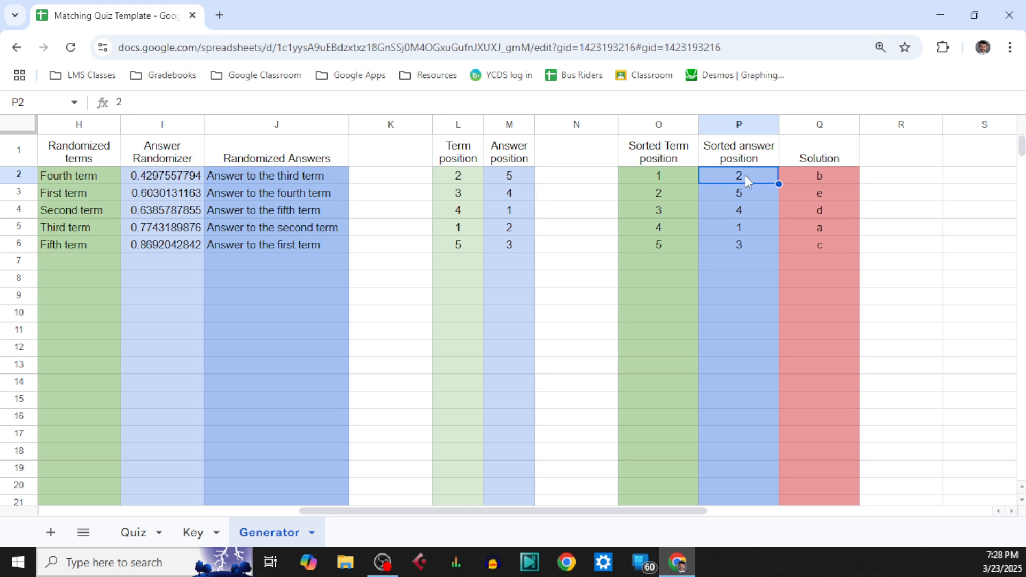
pyautogui.click(724, 193)
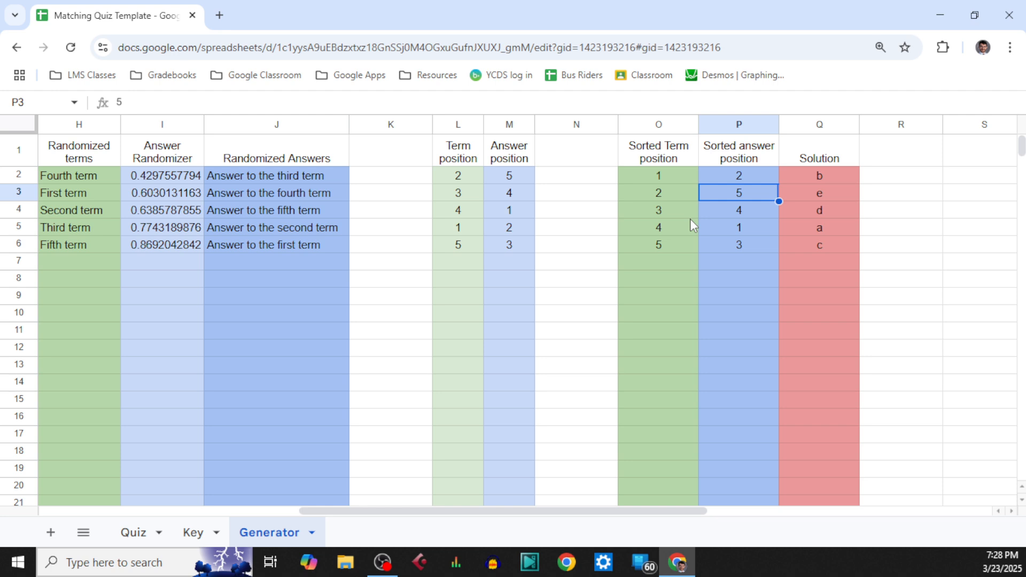
pyautogui.click(828, 192)
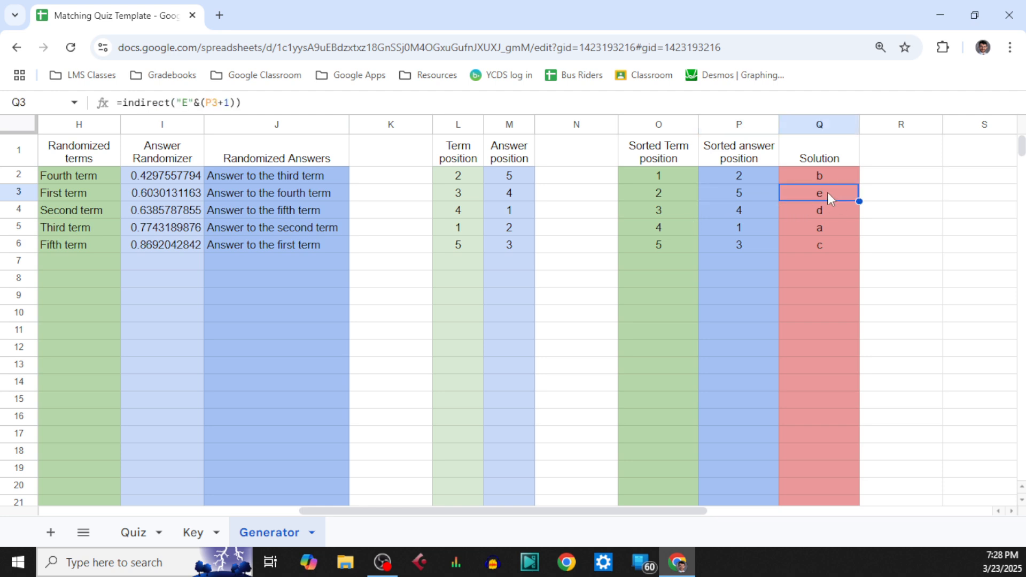
pyautogui.click(662, 194)
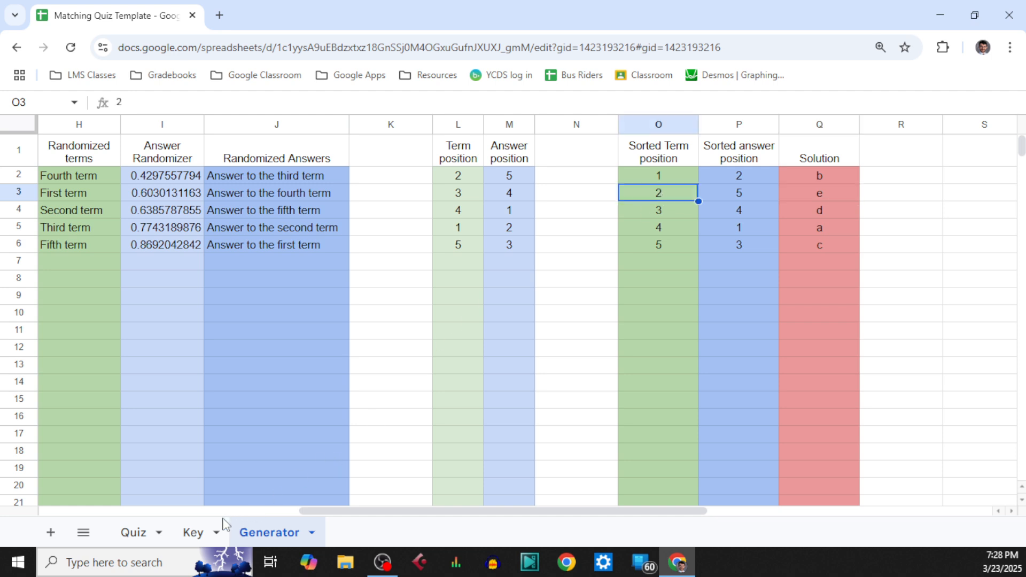
# Check the first term's letter on the Key sheet against the lettered answer in D7, inspecting the cell references.
pyautogui.click(193, 533)
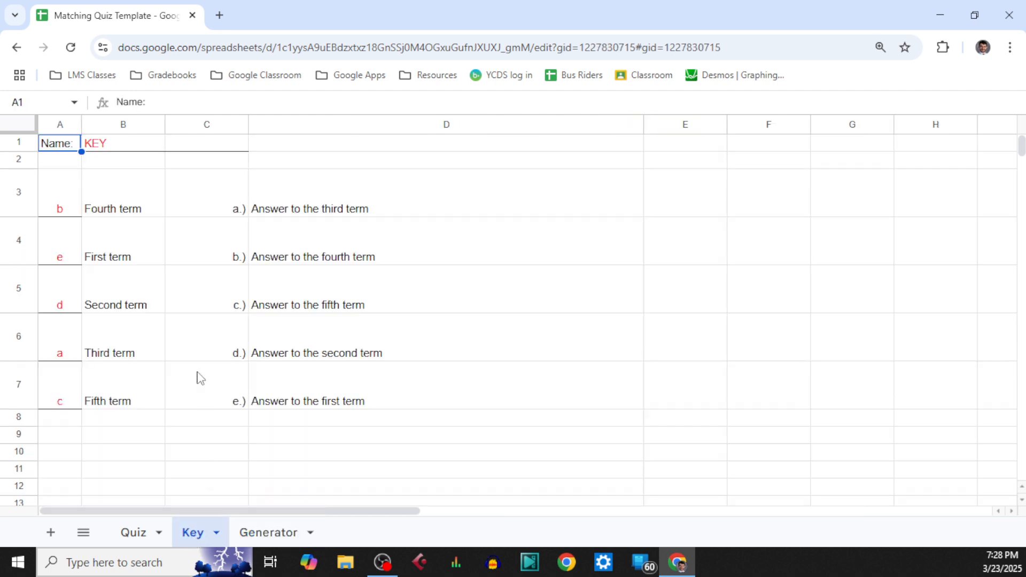
pyautogui.click(60, 251)
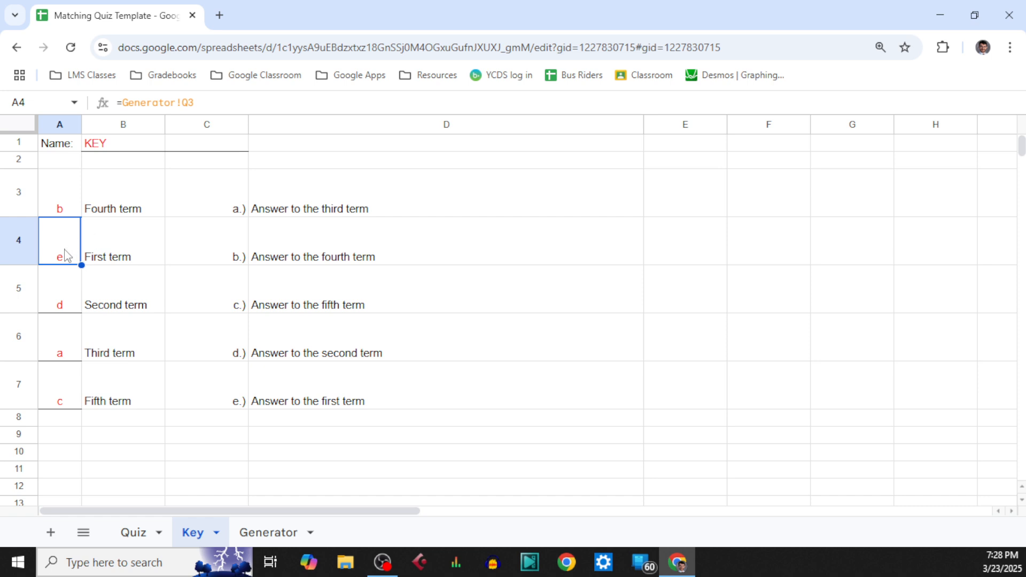
pyautogui.click(109, 253)
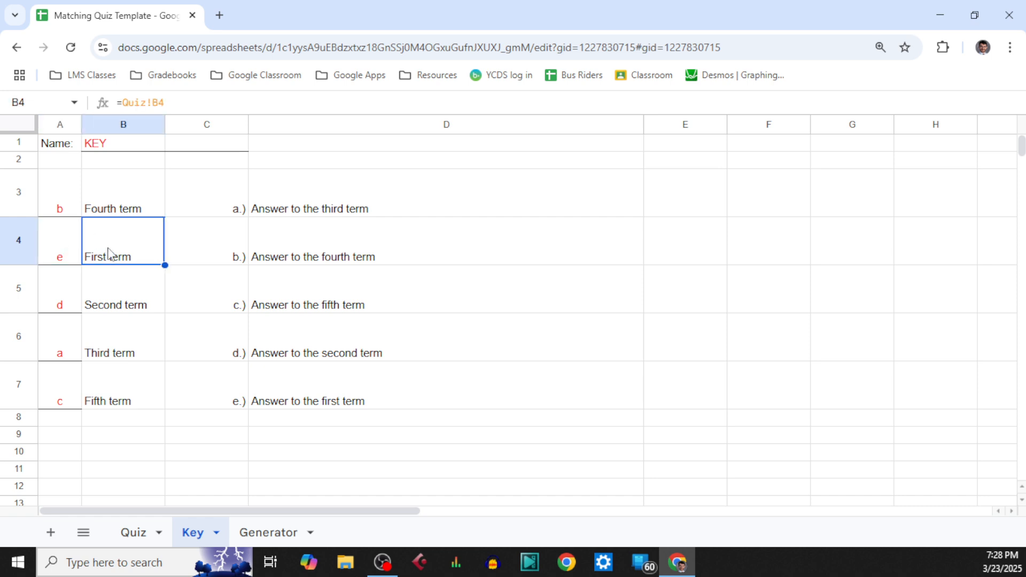
pyautogui.click(303, 402)
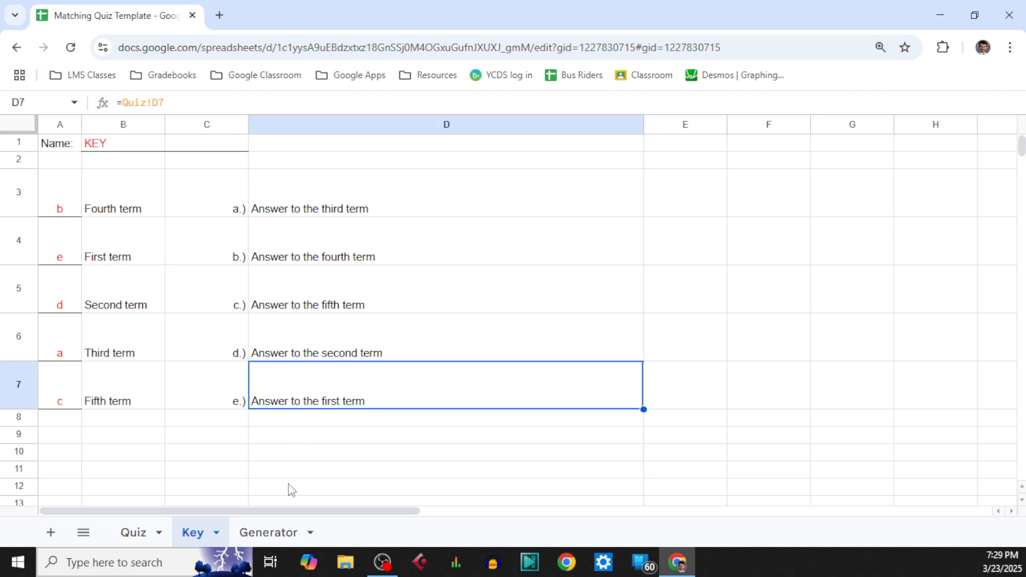
# Return to the original Terms column on the Generator sheet.
pyautogui.click(273, 531)
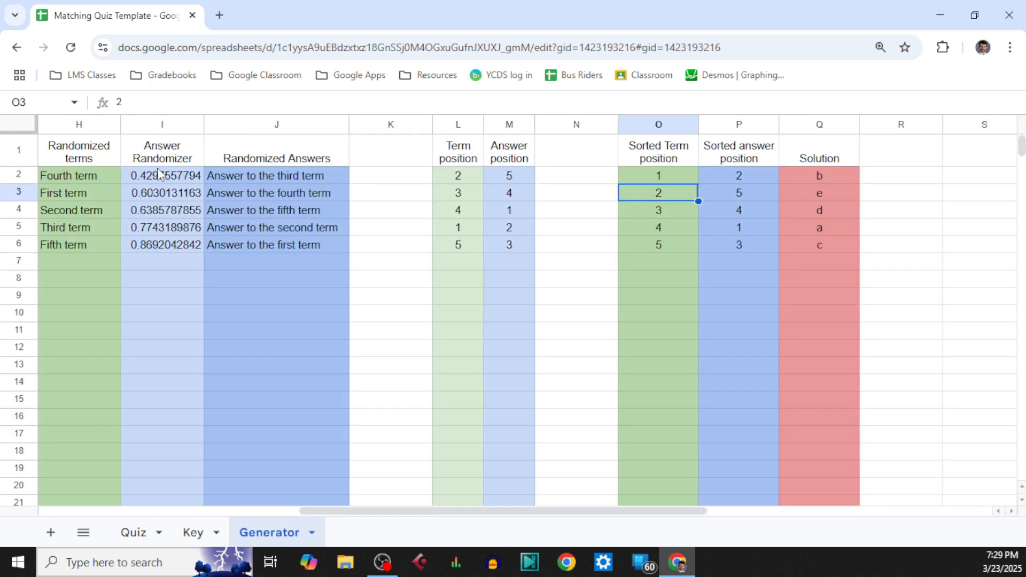
pyautogui.moveTo(318, 511); pyautogui.dragTo(163, 512)
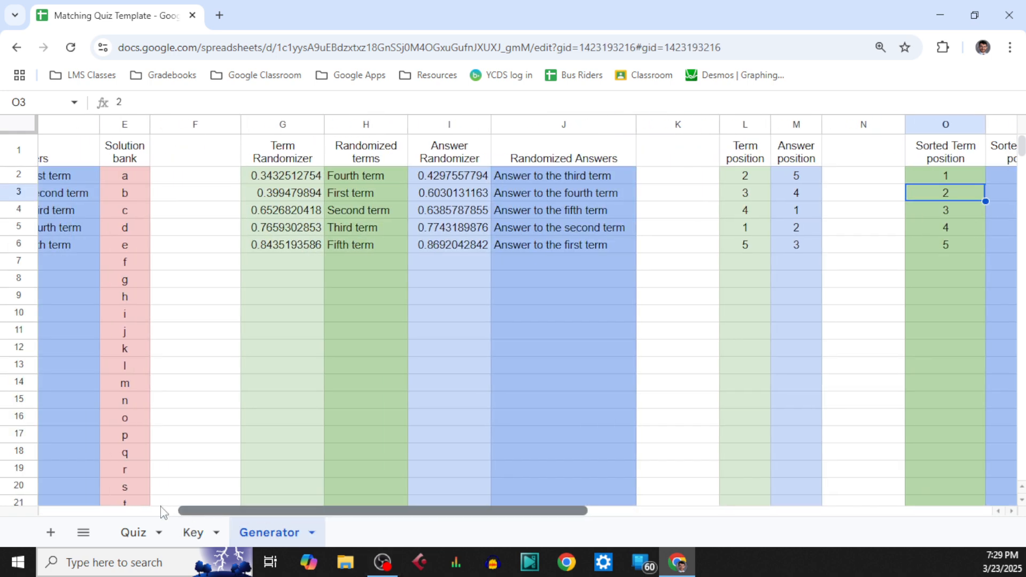
pyautogui.click(98, 163)
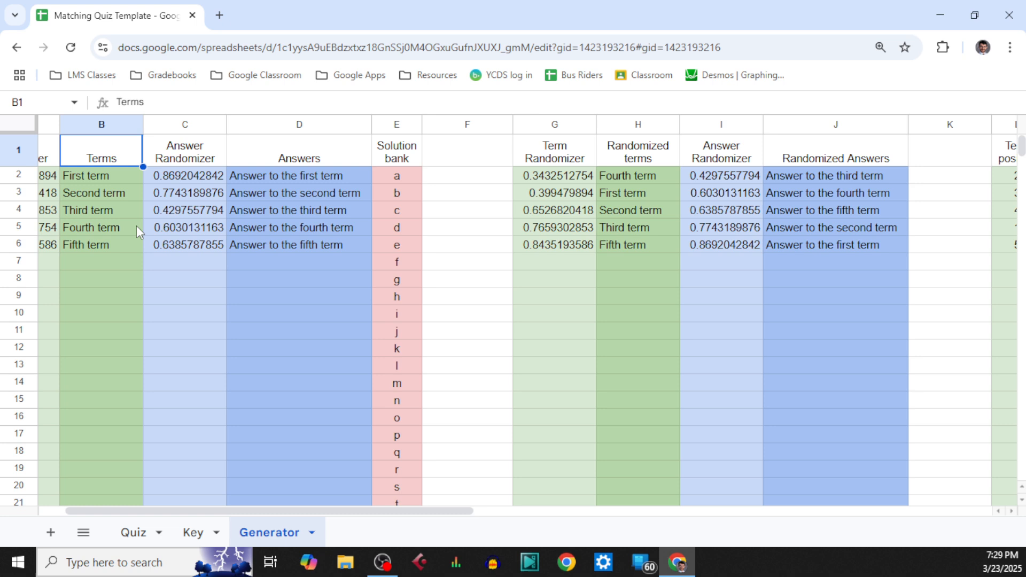
# Trace the first term and its answer from the original Generator columns, including the A2 randomizer formula, to the randomized columns.
pyautogui.click(116, 176)
pyautogui.moveTo(275, 512); pyautogui.dragTo(249, 512)
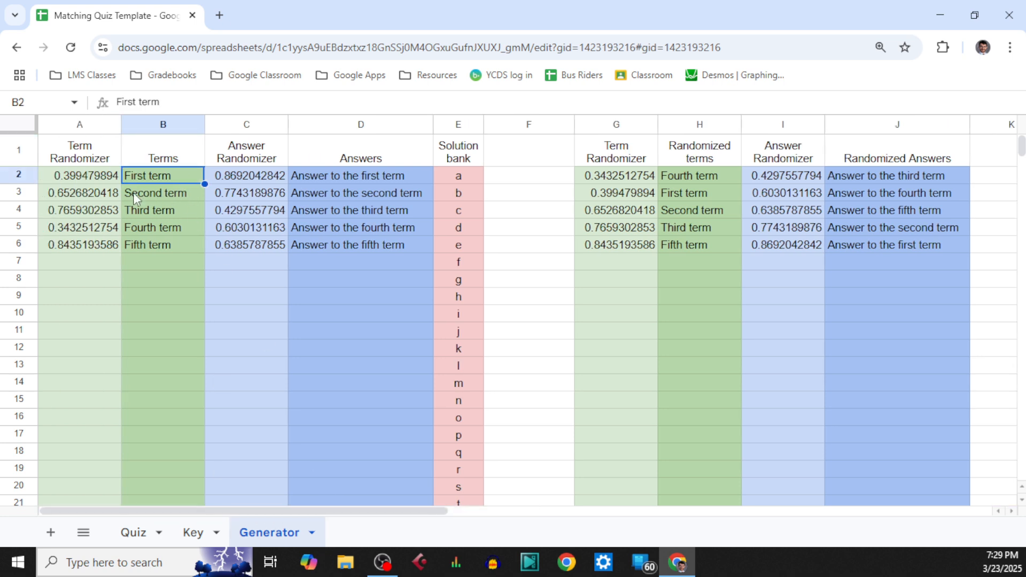
pyautogui.click(76, 174)
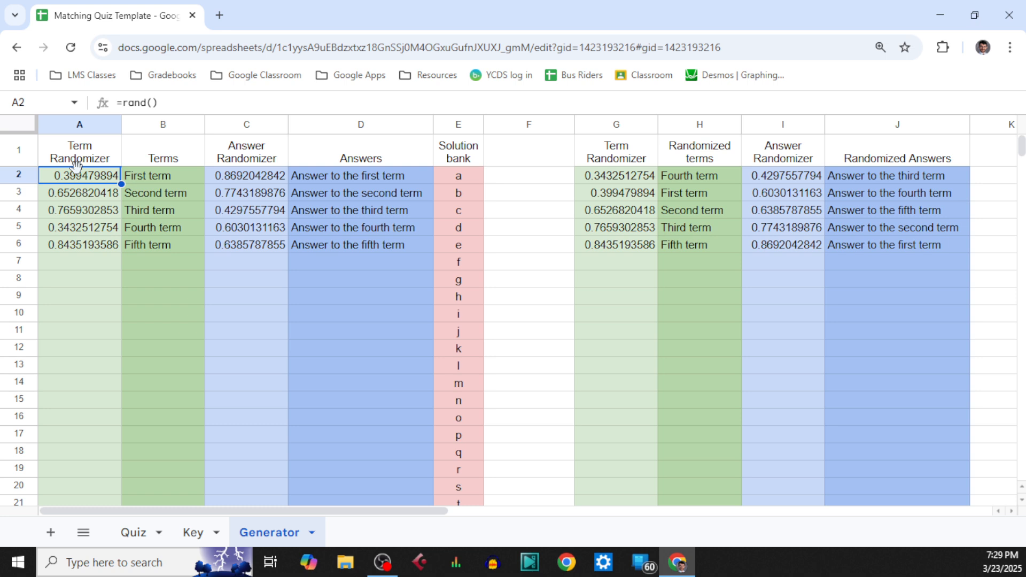
pyautogui.click(675, 193)
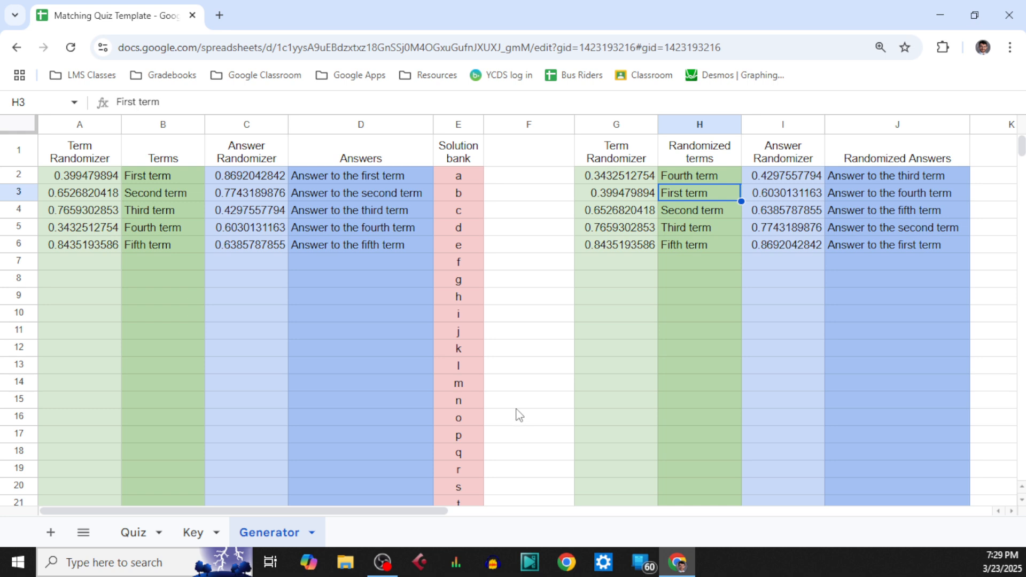
pyautogui.click(312, 179)
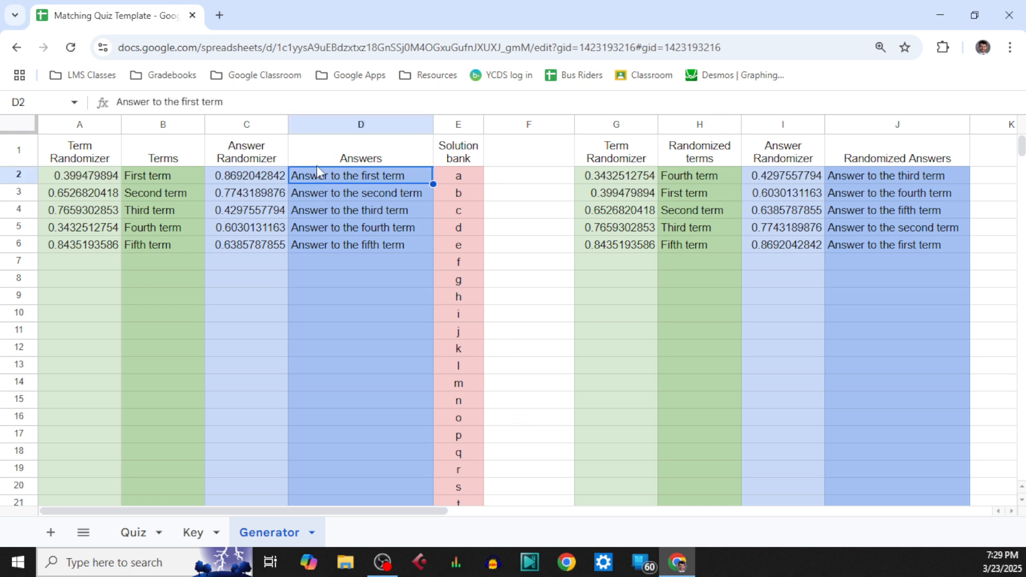
pyautogui.click(919, 244)
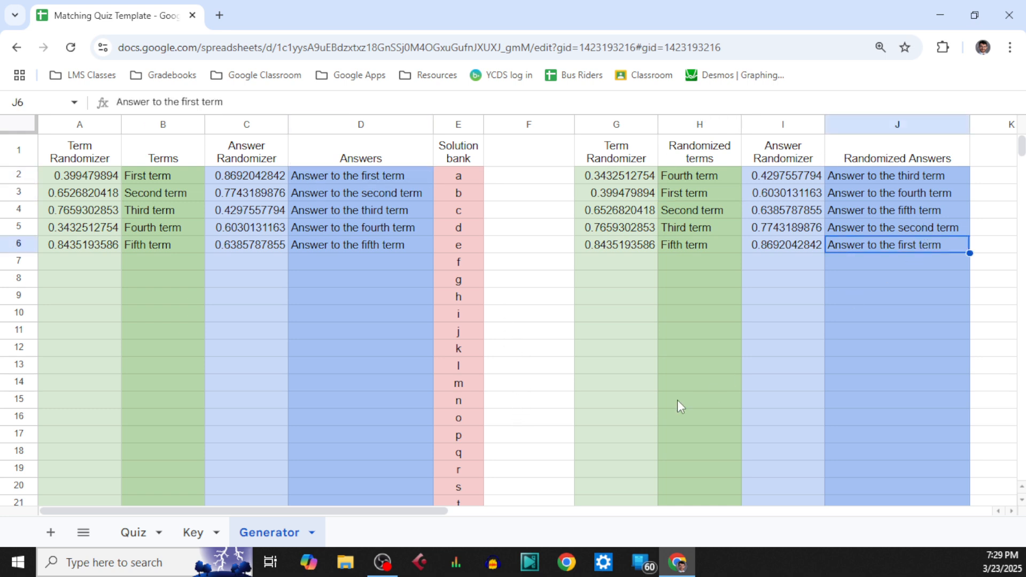
# Inspect the match formulas in L2 and M2 that locate the first term and its answer in the randomized lists.
pyautogui.moveTo(326, 512); pyautogui.dragTo(524, 517)
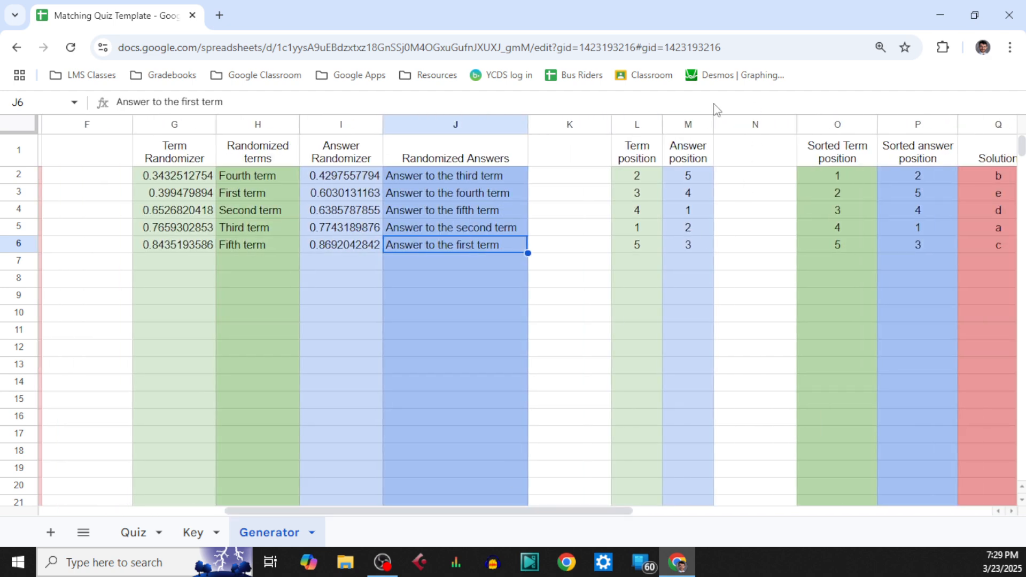
pyautogui.click(576, 177)
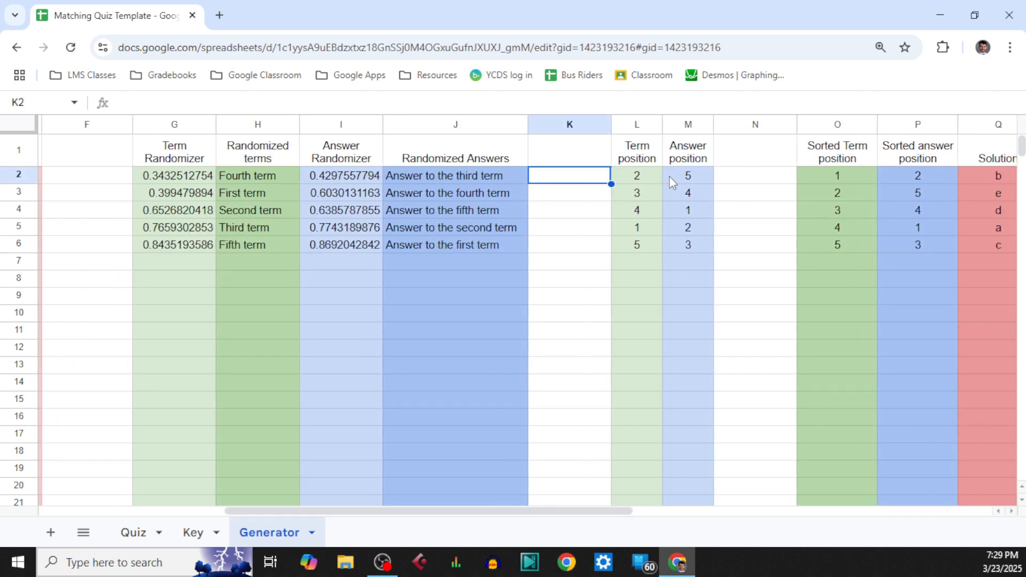
pyautogui.click(639, 178)
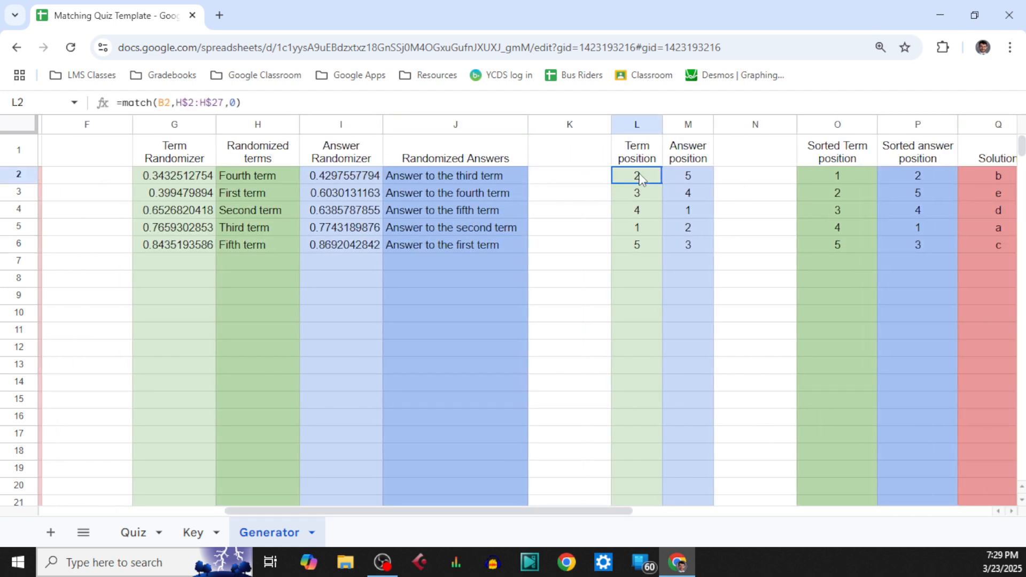
pyautogui.click(571, 177)
pyautogui.click(685, 178)
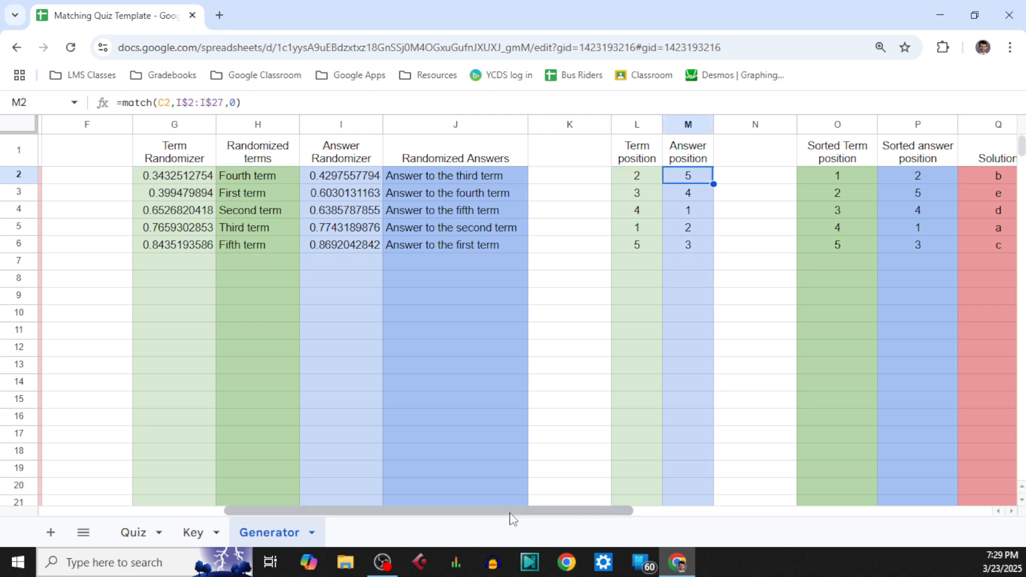
# Compare the row 3 sorted term and answer positions with the Q3 solution formula and the letters on the Key sheet.
pyautogui.moveTo(512, 512); pyautogui.dragTo(617, 514)
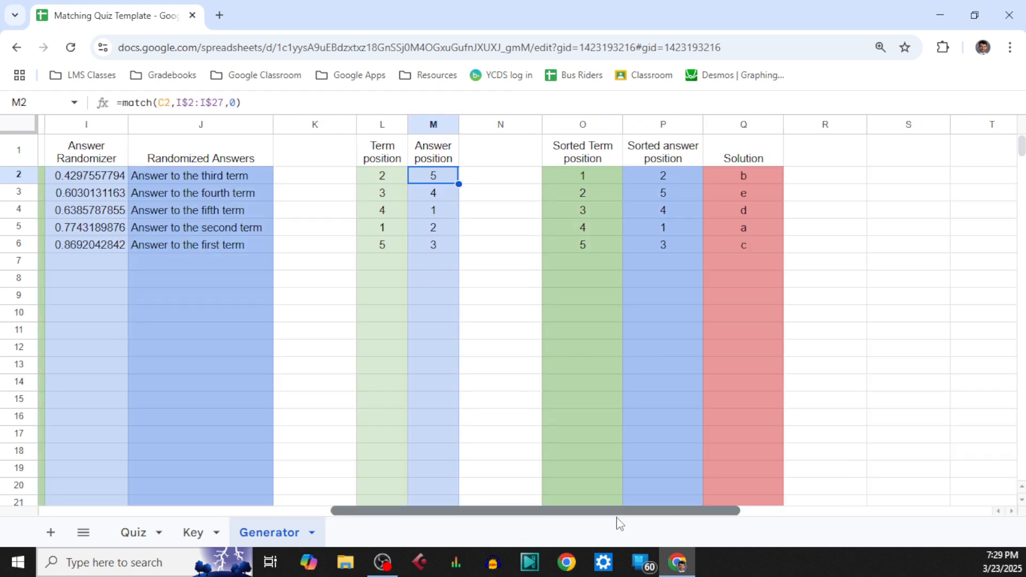
pyautogui.click(582, 196)
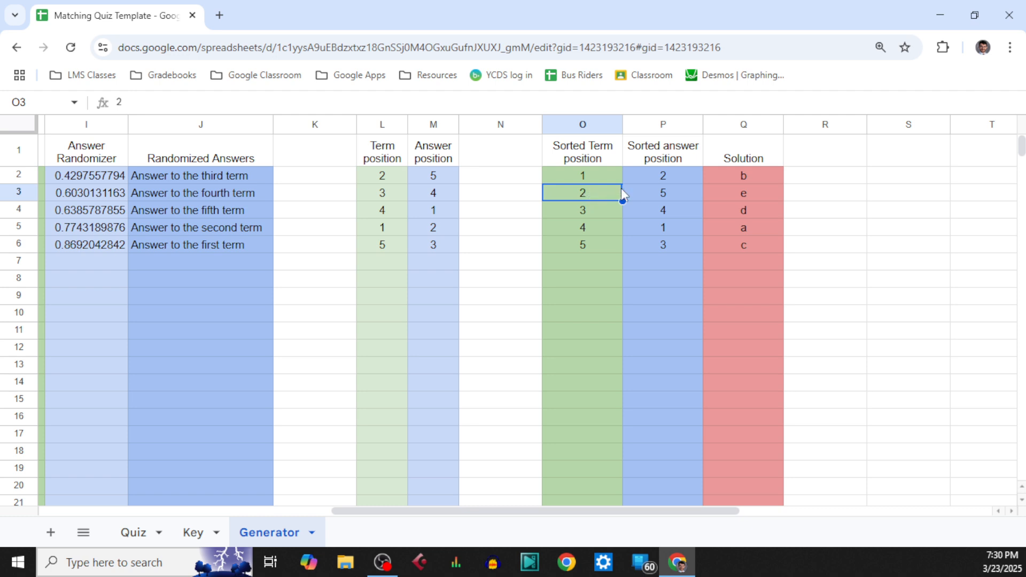
pyautogui.click(676, 200)
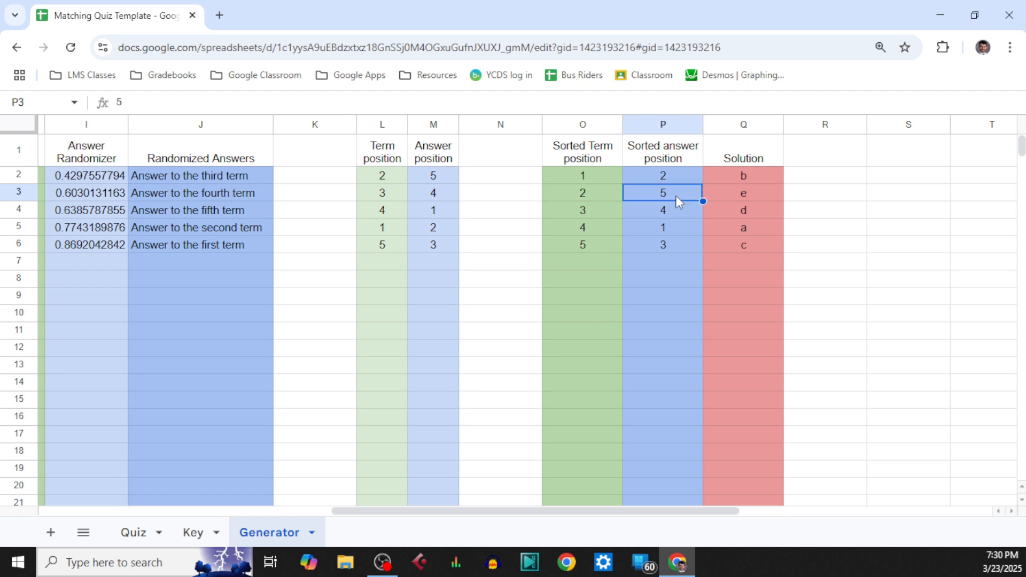
pyautogui.click(738, 194)
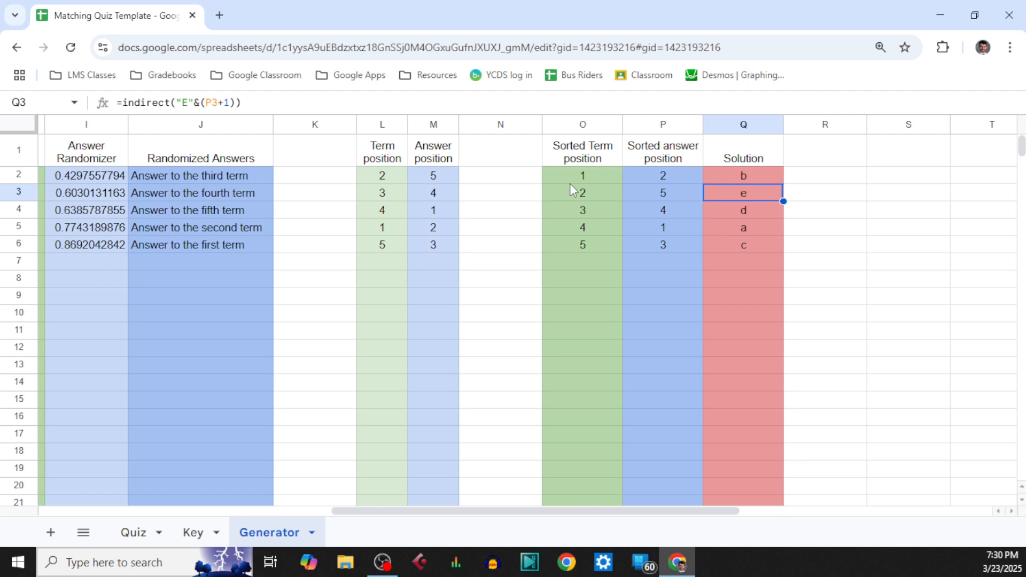
pyautogui.click(562, 203)
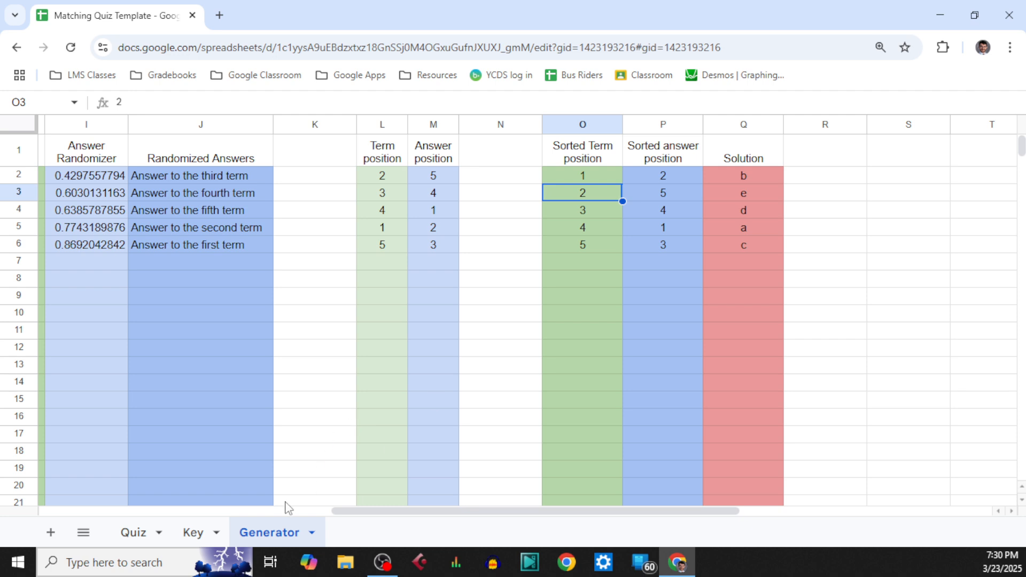
pyautogui.click(193, 533)
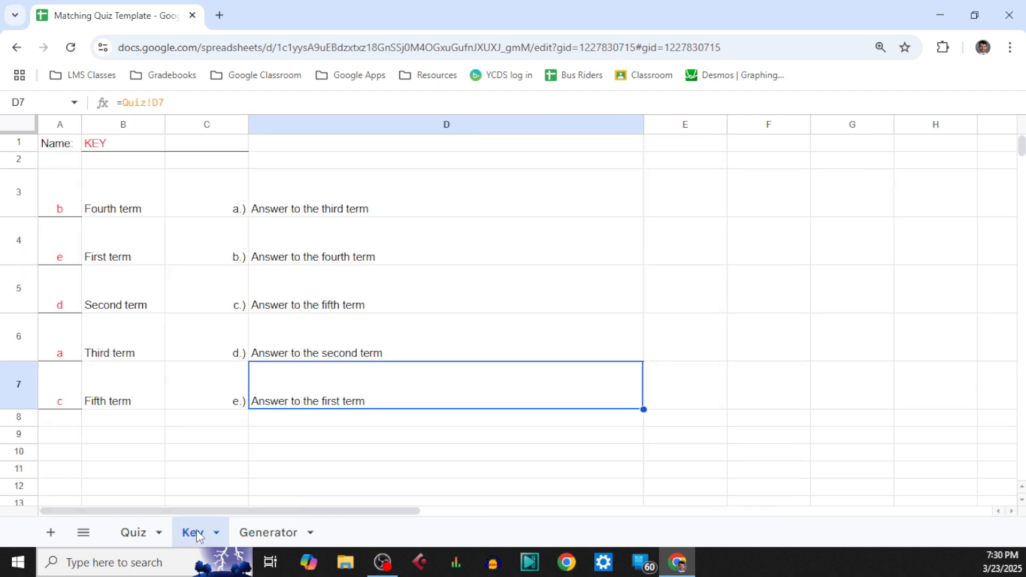
# On the Generator sheet, add "Sixth term" in B7 and "Answer to the sixth term" in D7.
pyautogui.click(273, 532)
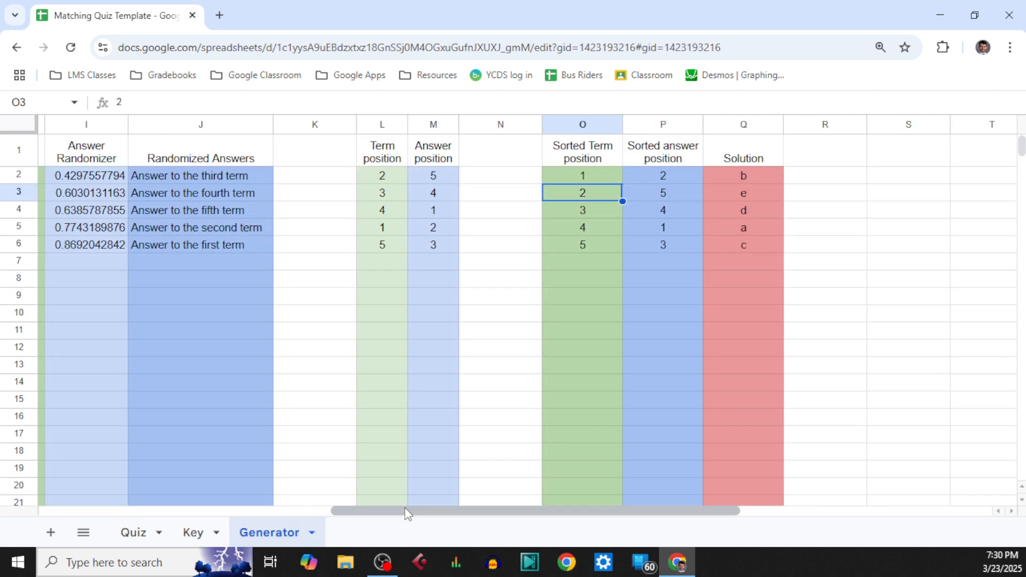
pyautogui.moveTo(478, 513); pyautogui.dragTo(107, 509)
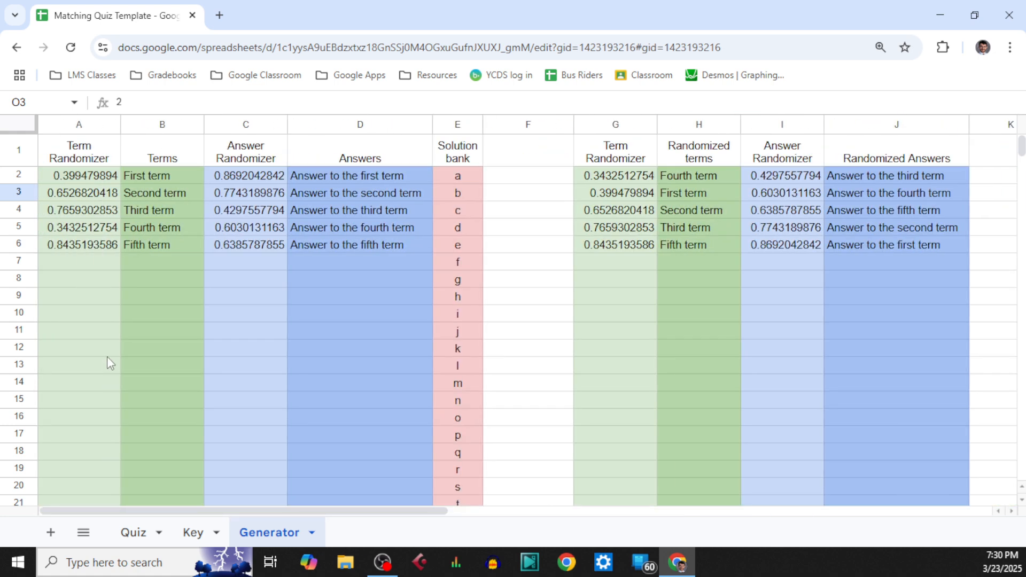
pyautogui.click(160, 261)
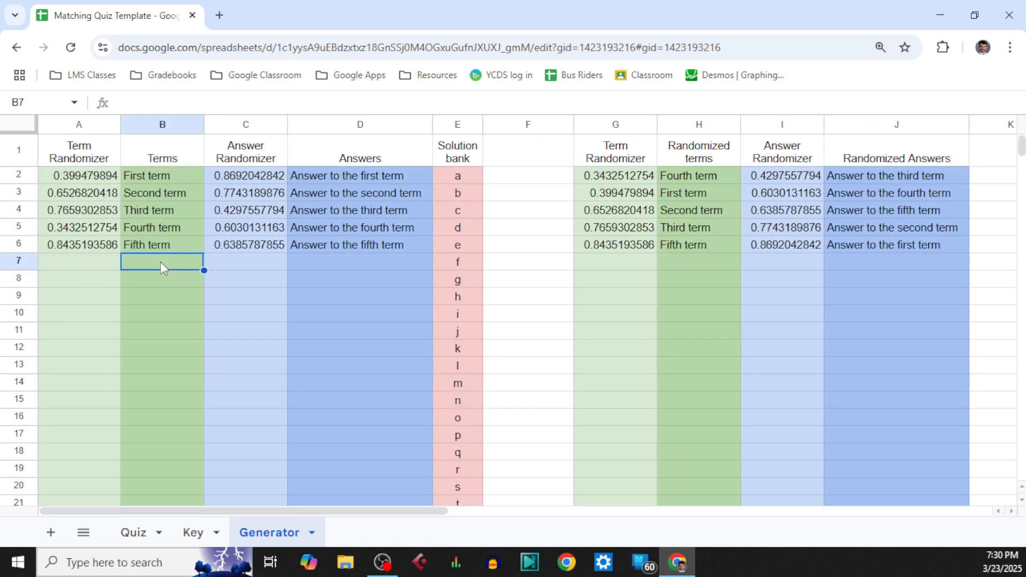
pyautogui.write('Sixth')
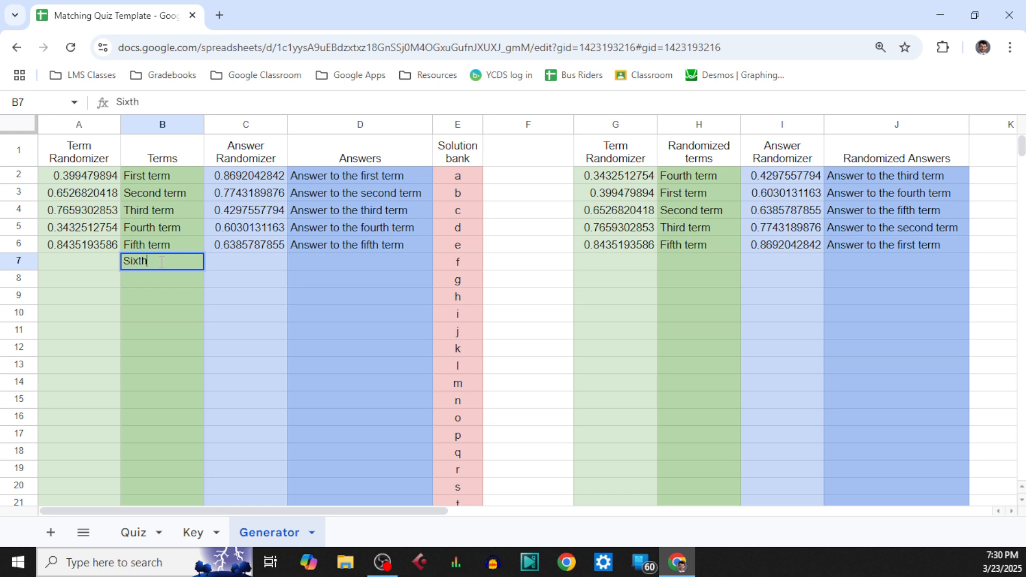
pyautogui.write(' term')
pyautogui.press('Tab')
pyautogui.press('Tab')
pyautogui.write('An')
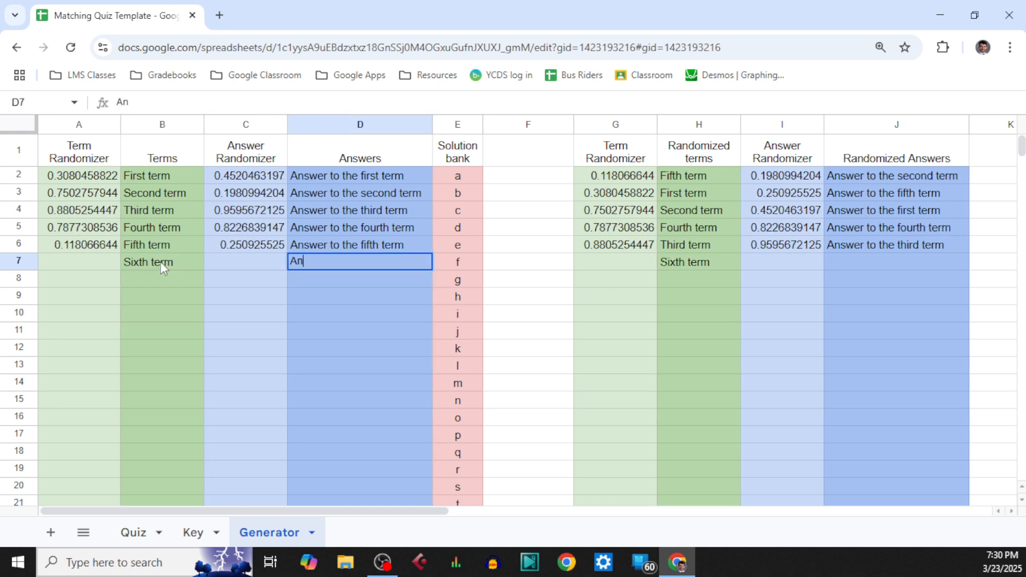
pyautogui.write('swer to the six')
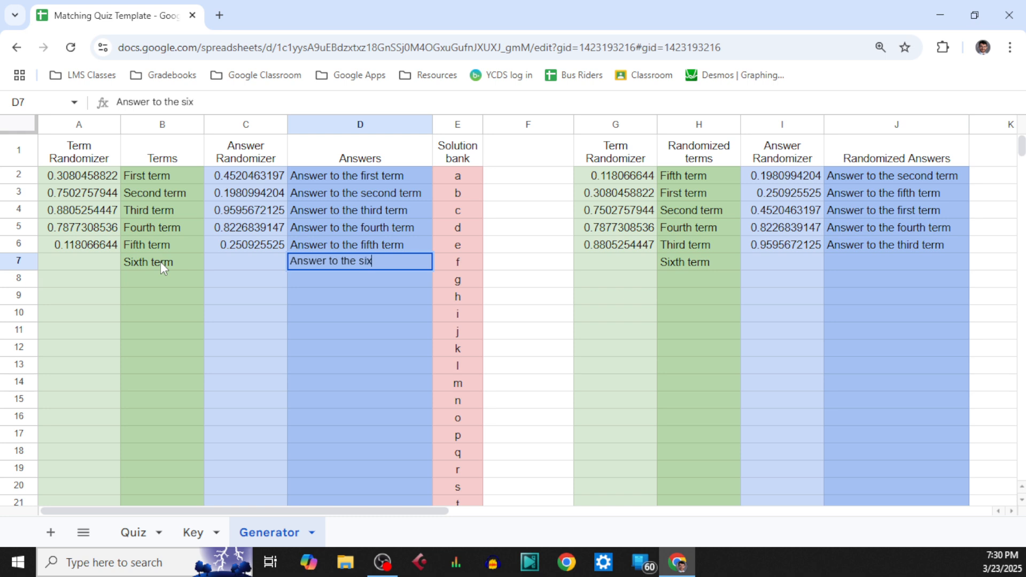
pyautogui.write('th term')
pyautogui.press('Return')
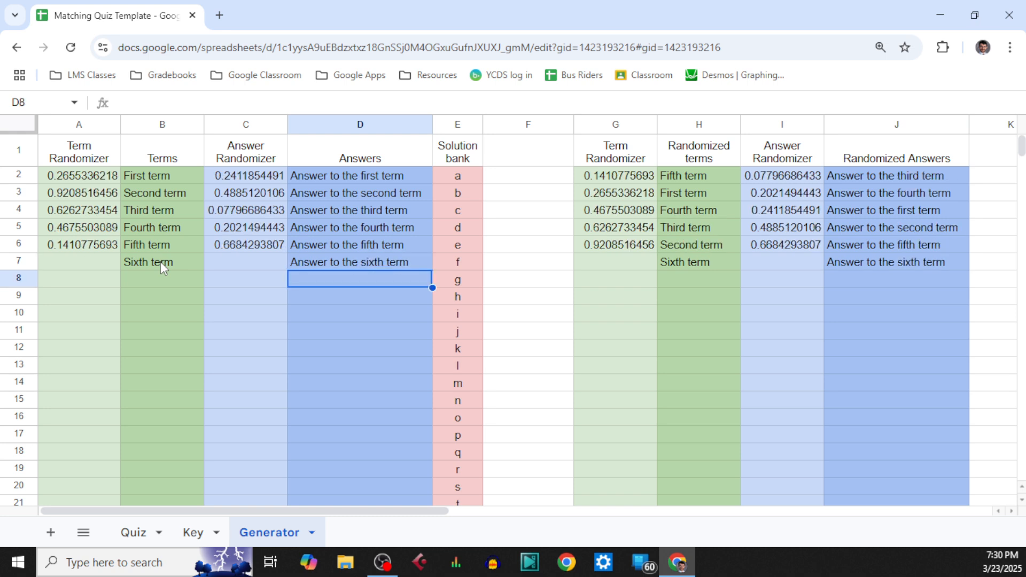
# Copy the rand() formula from A6 into A7 of the Term Randomizer column.
pyautogui.click(79, 247)
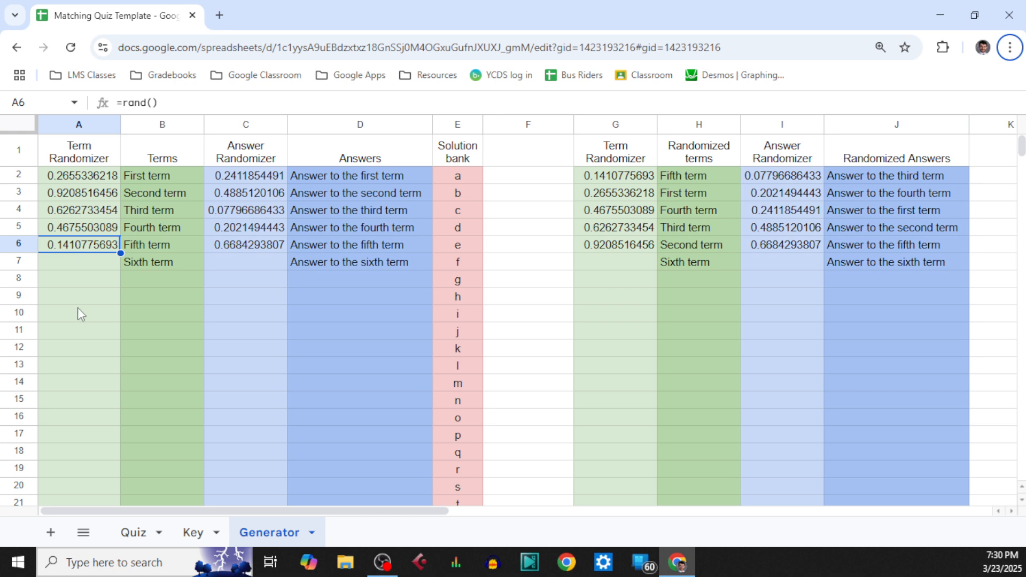
pyautogui.click(78, 307)
pyautogui.click(94, 247)
pyautogui.click(85, 263)
pyautogui.write('0.5906473335')
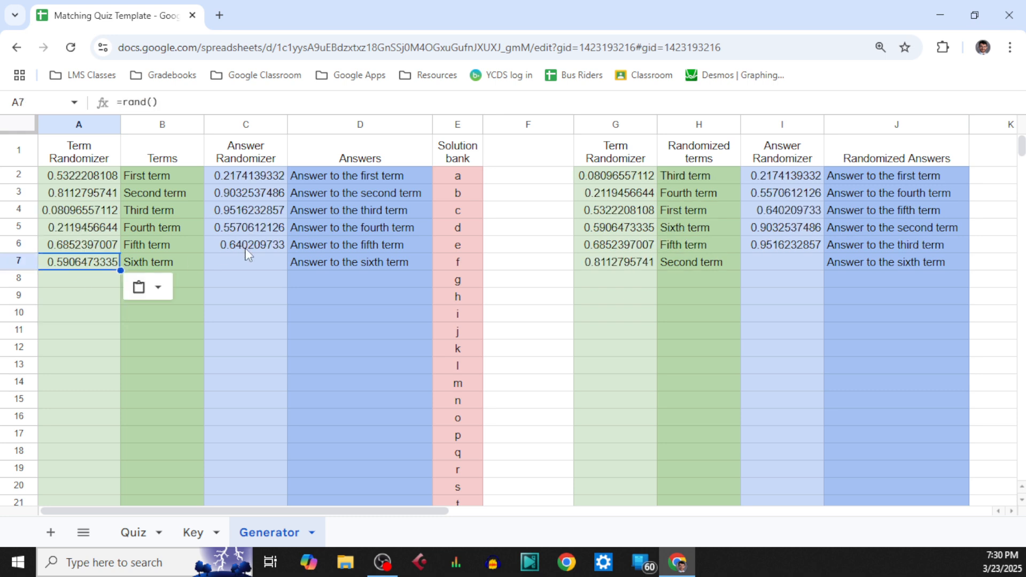
# Copy the rand() formula from C6 into C7 of the Answer Randomizer column.
pyautogui.click(247, 251)
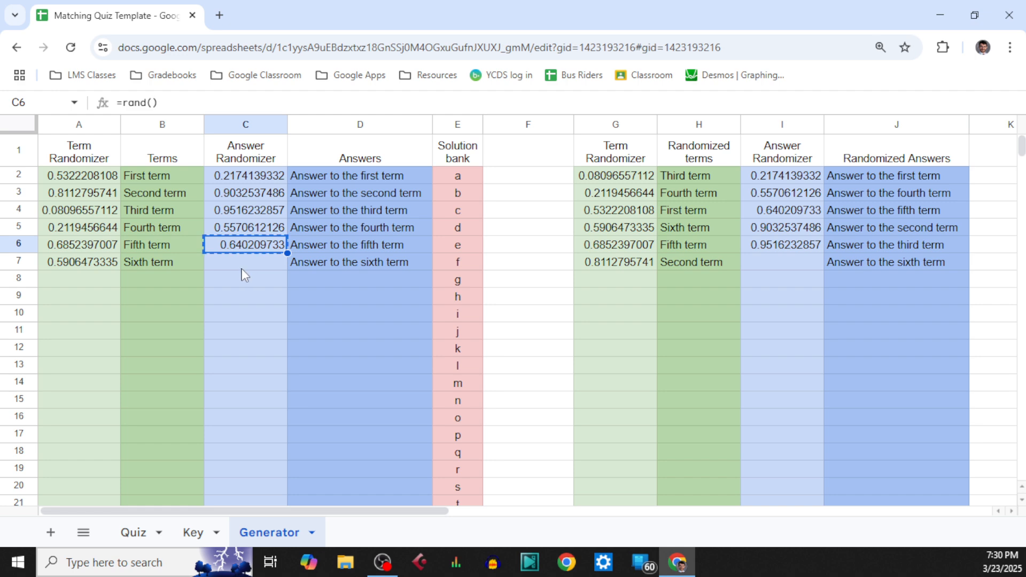
pyautogui.click(242, 267)
pyautogui.hotkey('ctrl', 'v')
pyautogui.click(381, 283)
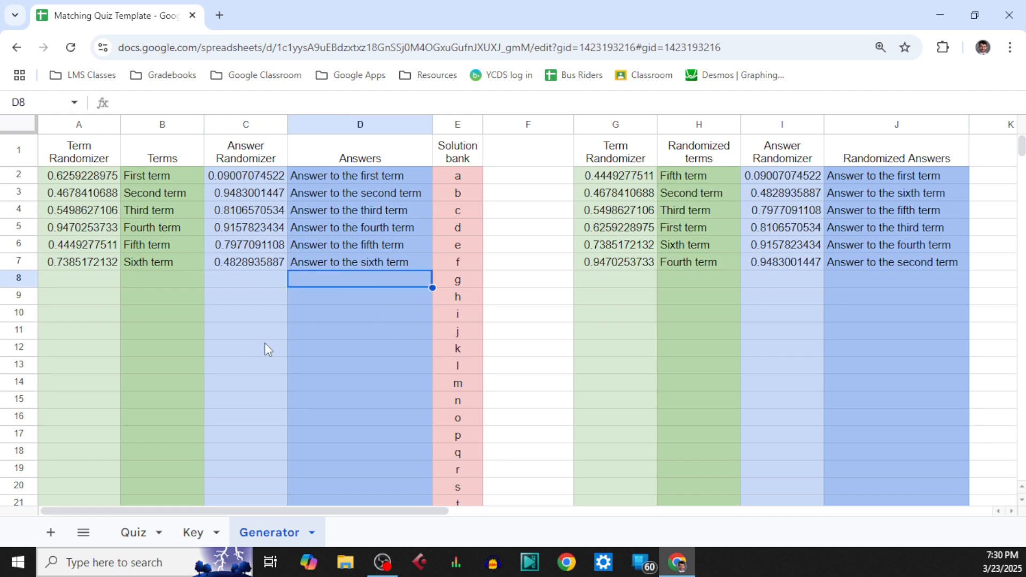
# Examine how the sixth row appears in the randomized term list and inspect the sort formula in G2.
pyautogui.moveTo(230, 517); pyautogui.dragTo(330, 516)
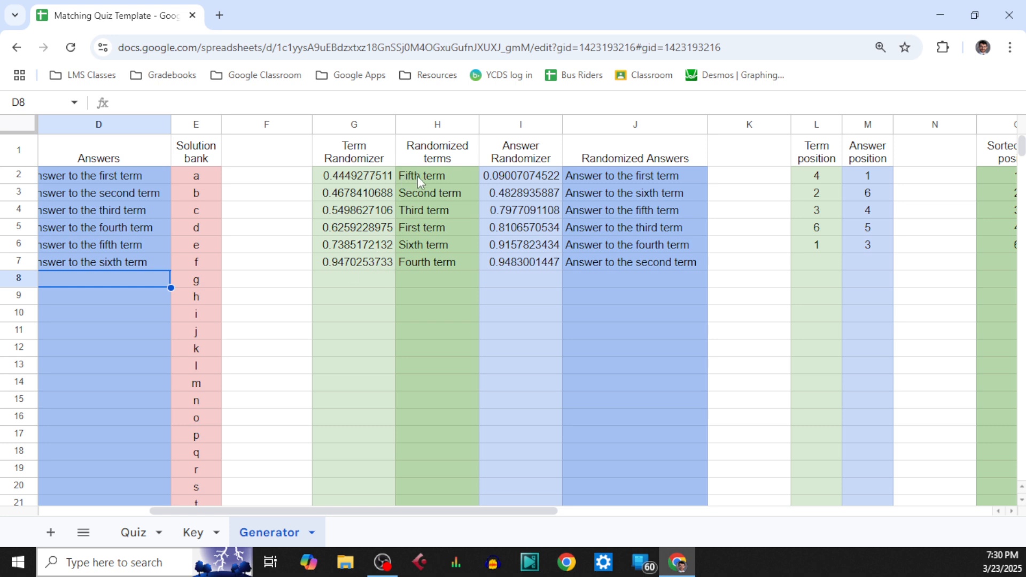
pyautogui.click(353, 278)
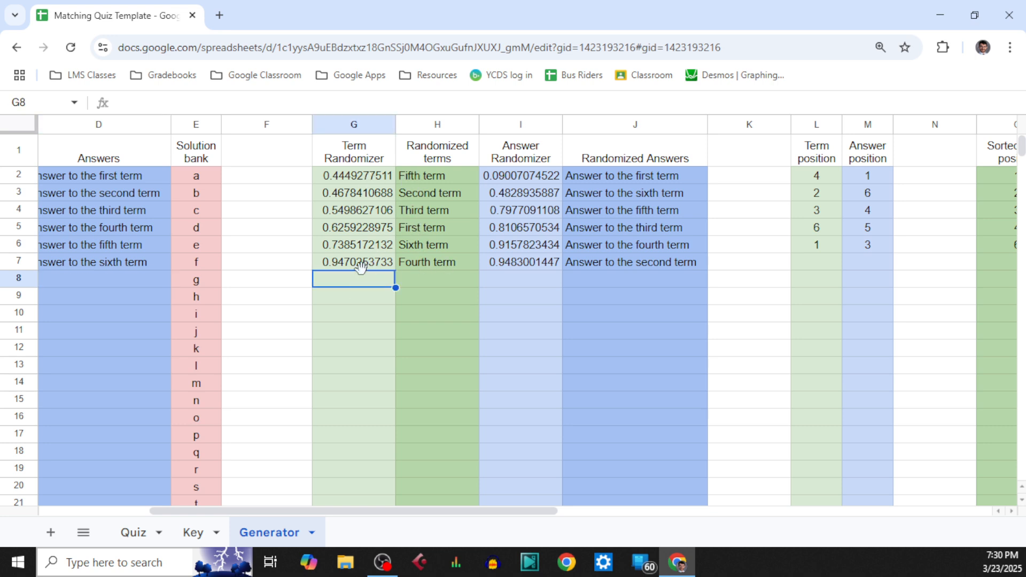
pyautogui.click(361, 264)
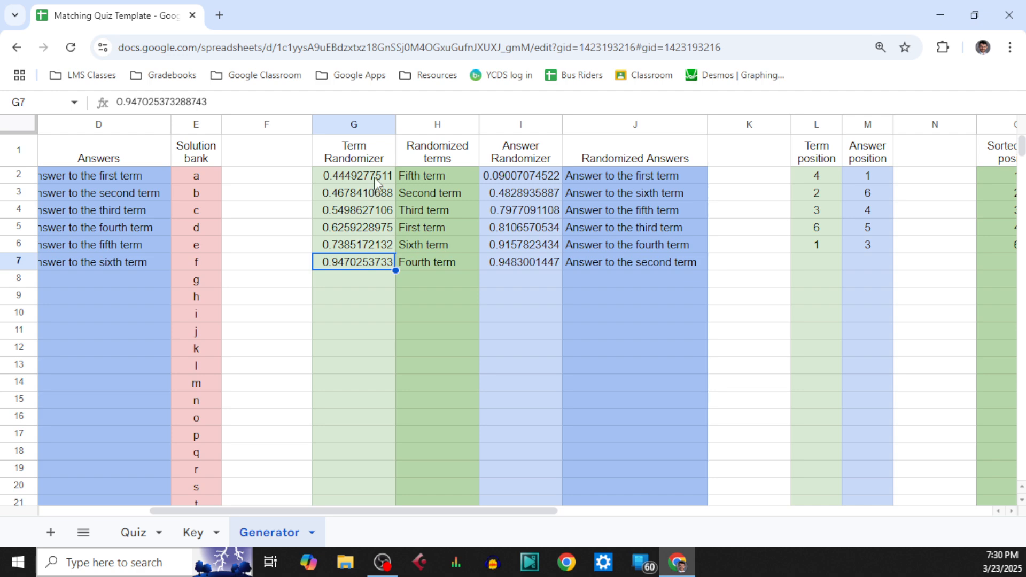
pyautogui.click(375, 179)
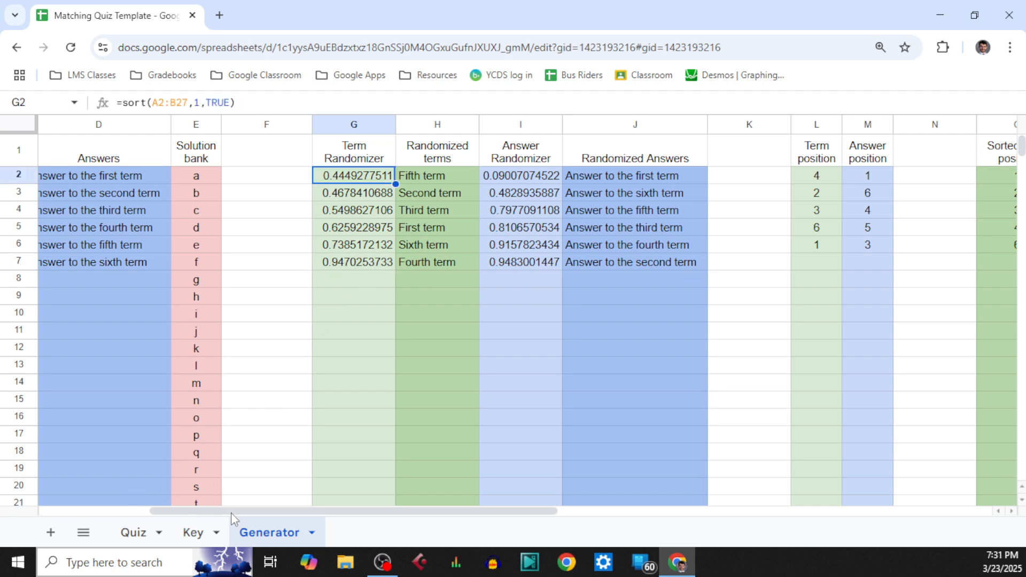
# Copy the match formulas in L6:M6 down to L7:M7 and check the sort formula in O2.
pyautogui.moveTo(231, 512); pyautogui.dragTo(327, 514)
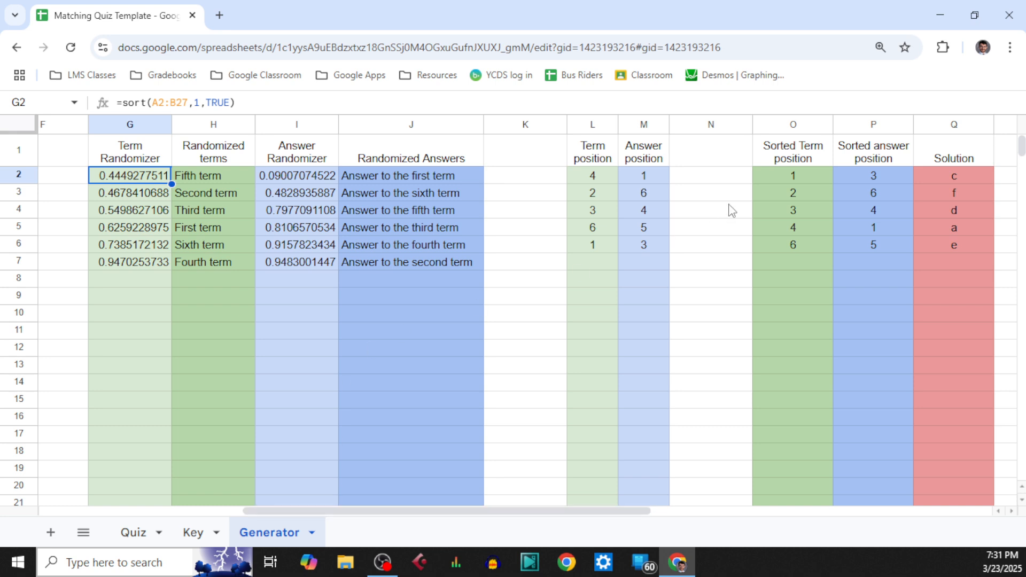
pyautogui.click(595, 245)
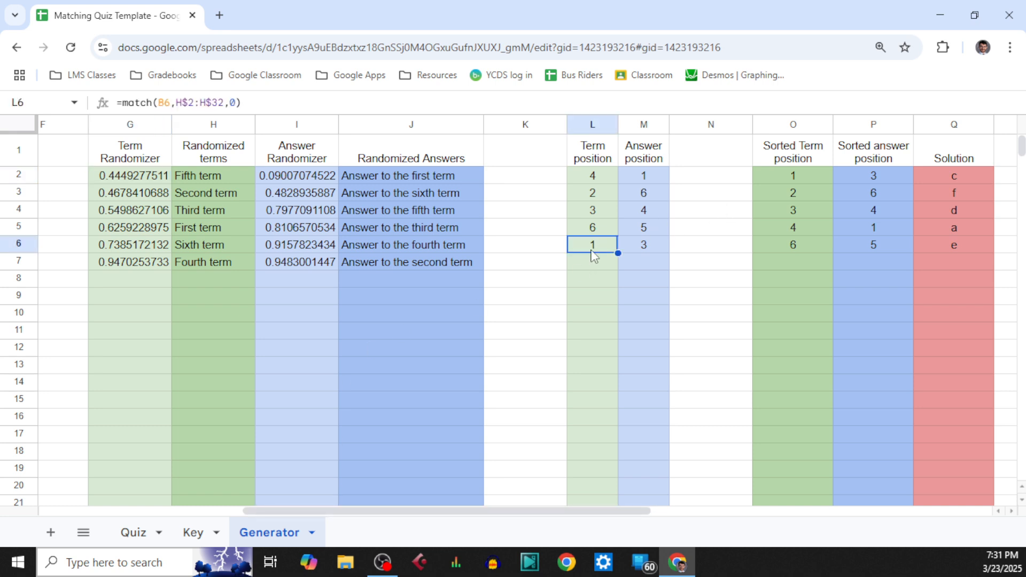
pyautogui.hotkey('shift', 'Right')
pyautogui.click(594, 255)
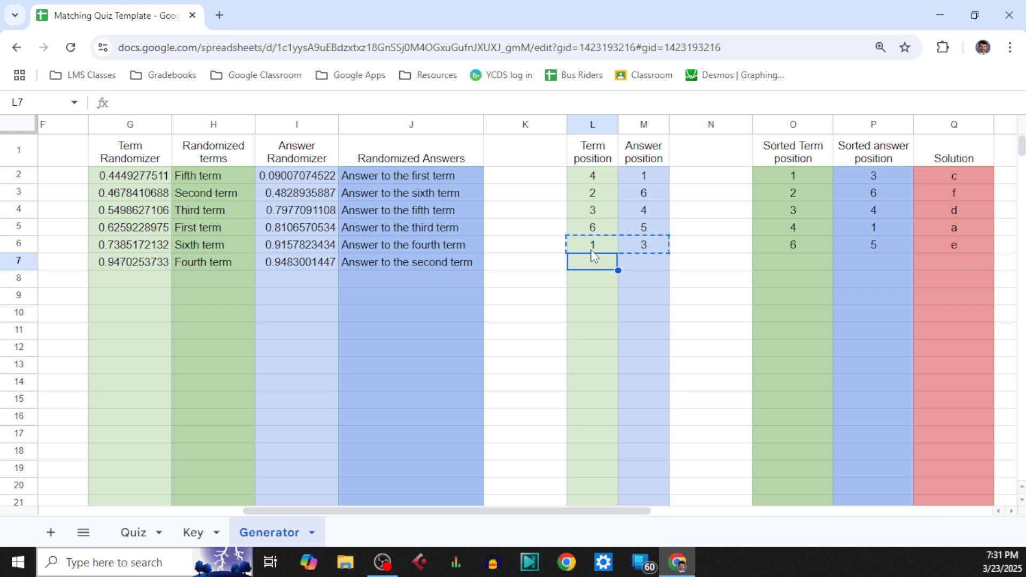
pyautogui.write('1\t1')
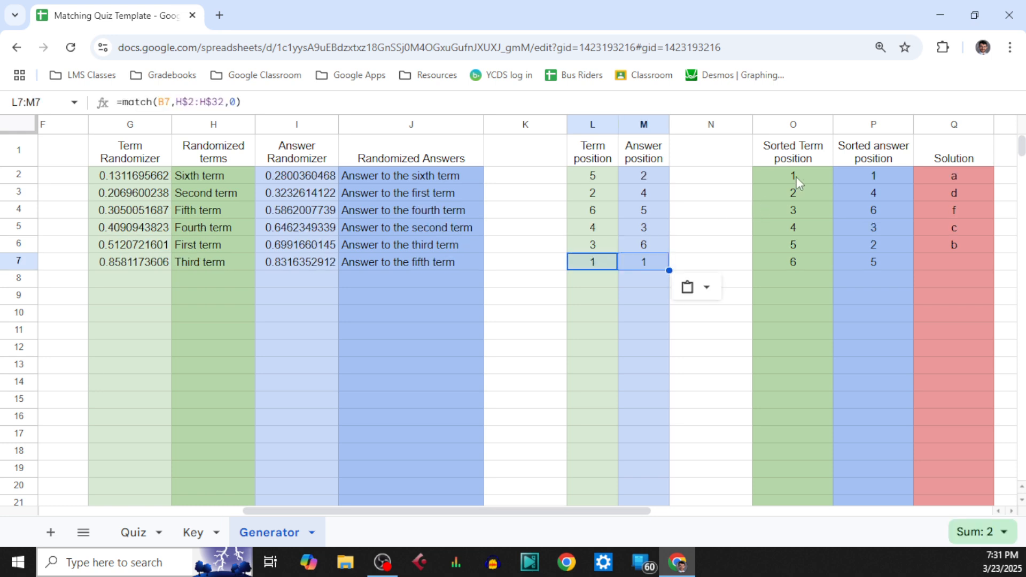
pyautogui.click(805, 176)
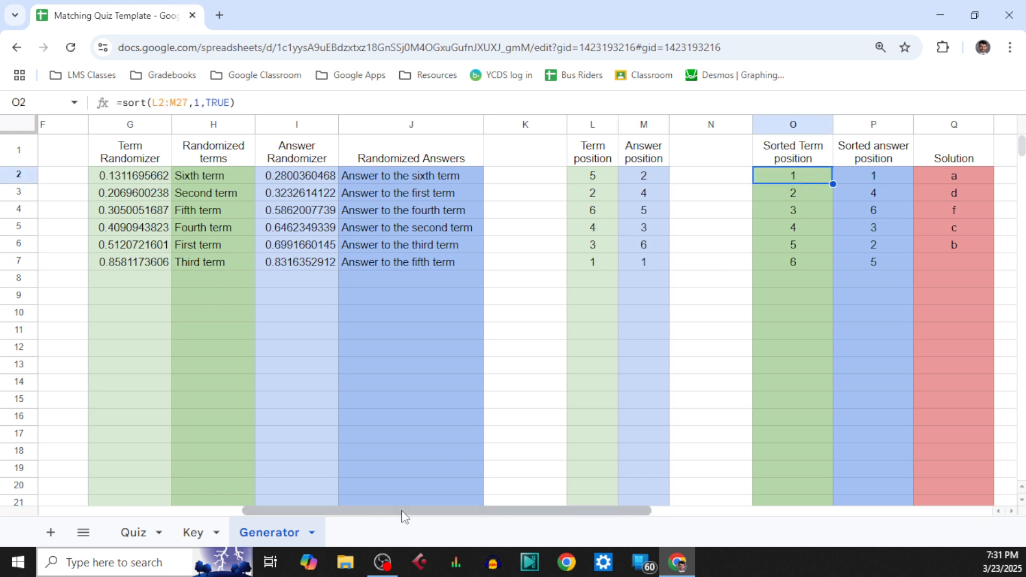
# Copy the indirect formula from Q6 into Q7 of the Generator sheet's Solution column.
pyautogui.moveTo(403, 512); pyautogui.dragTo(524, 508)
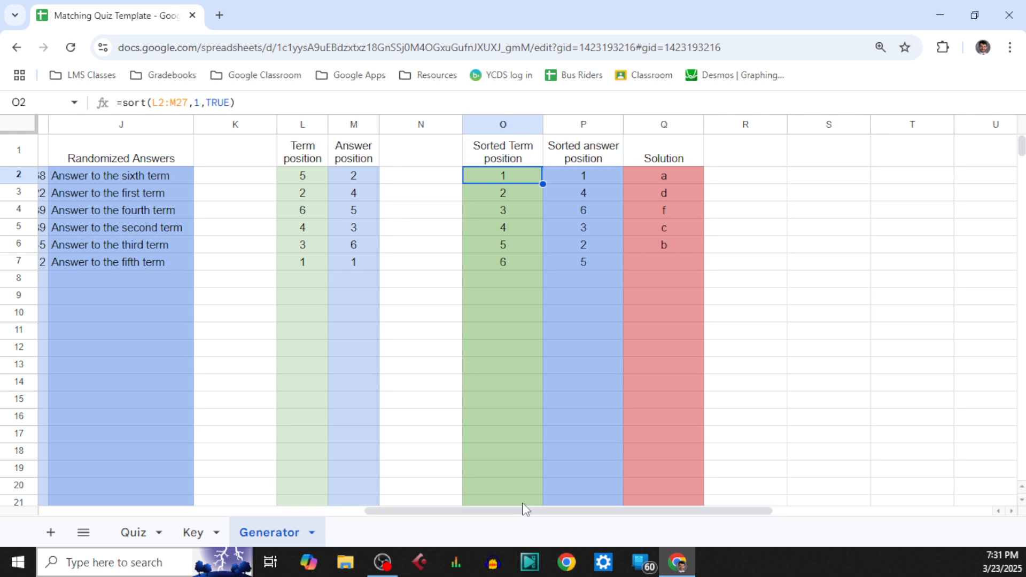
pyautogui.click(658, 249)
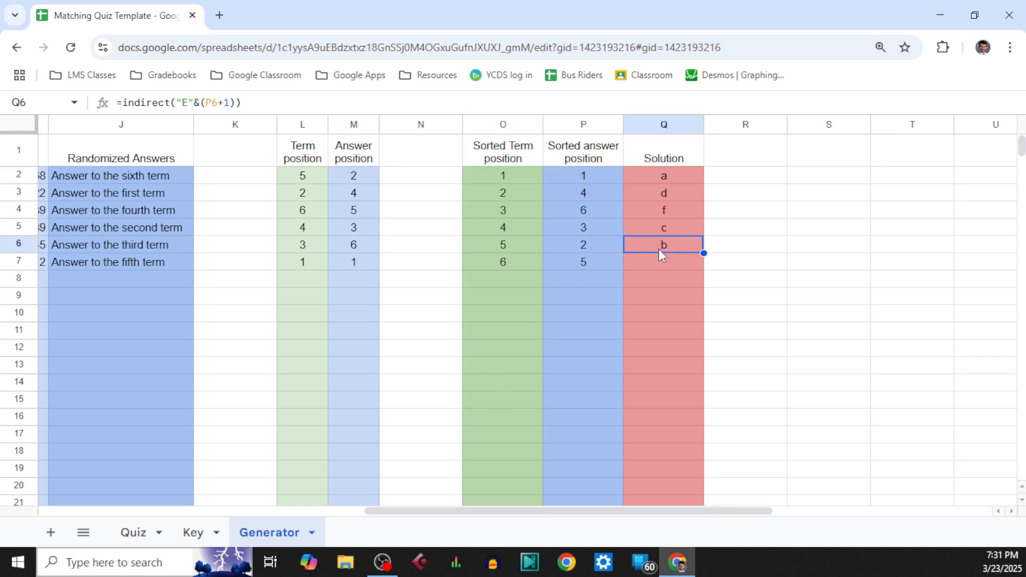
pyautogui.hotkey('ctrl', 'c')
pyautogui.press('Down')
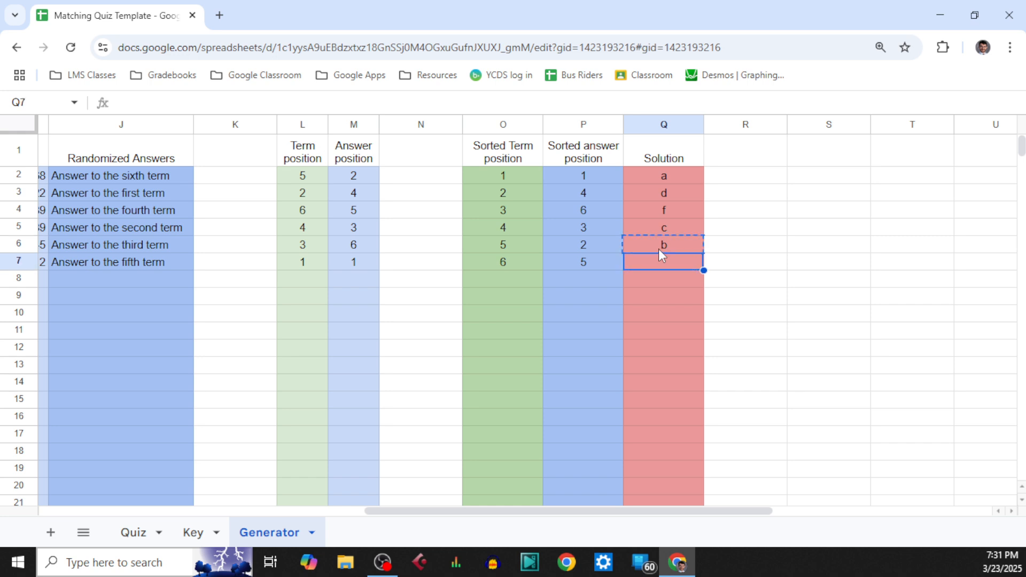
pyautogui.hotkey('ctrl', 'v')
pyautogui.press('Down')
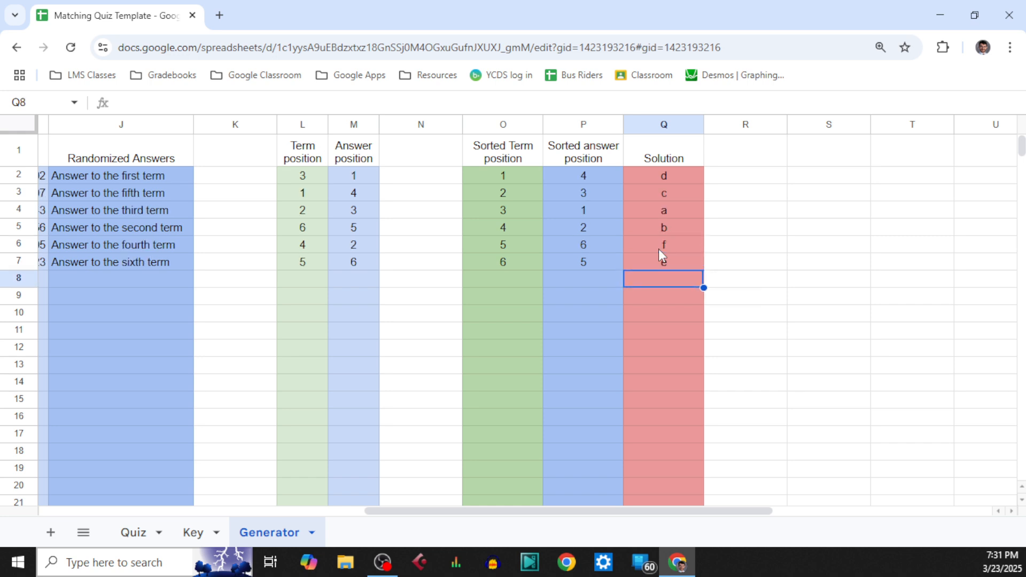
# Copy row 7 of the Key sheet into row 8 to add a sixth question line.
pyautogui.click(182, 534)
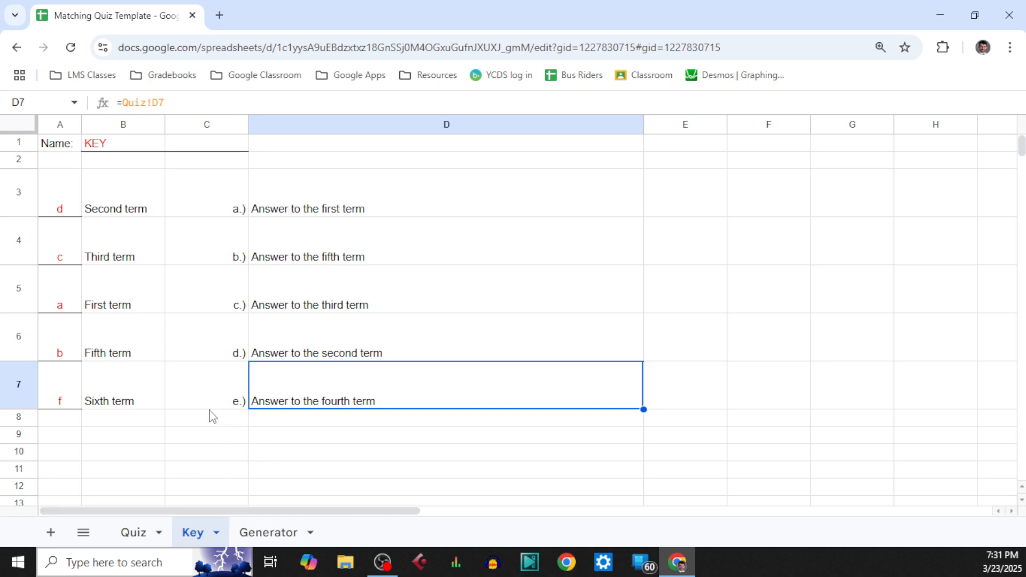
pyautogui.click(16, 396)
pyautogui.hotkey('ctrl', 'c')
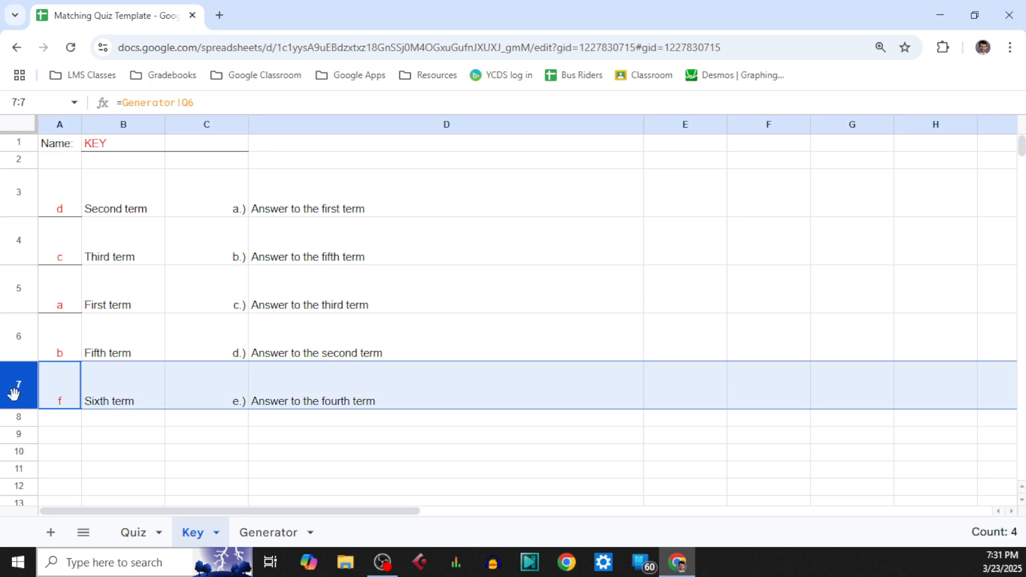
pyautogui.click(19, 418)
pyautogui.hotkey('ctrl', 'v')
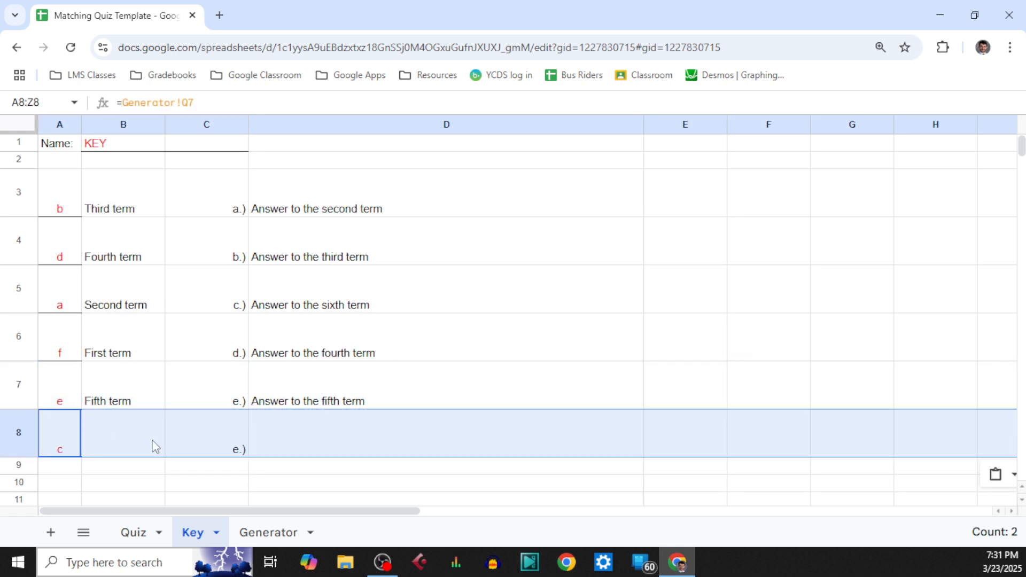
pyautogui.click(195, 483)
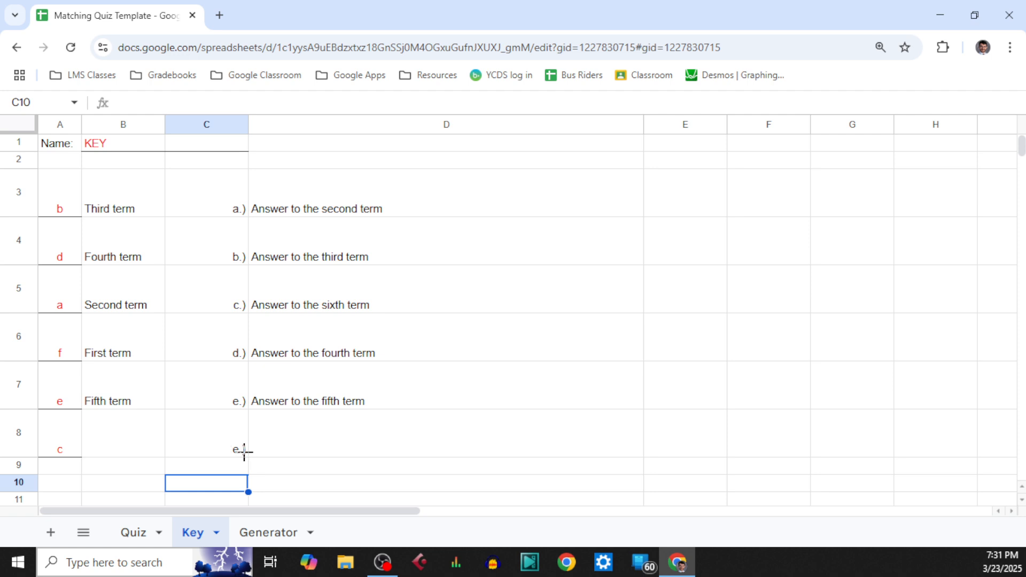
# Change the answer label in C8 of the Key sheet to "f.)".
pyautogui.click(239, 450)
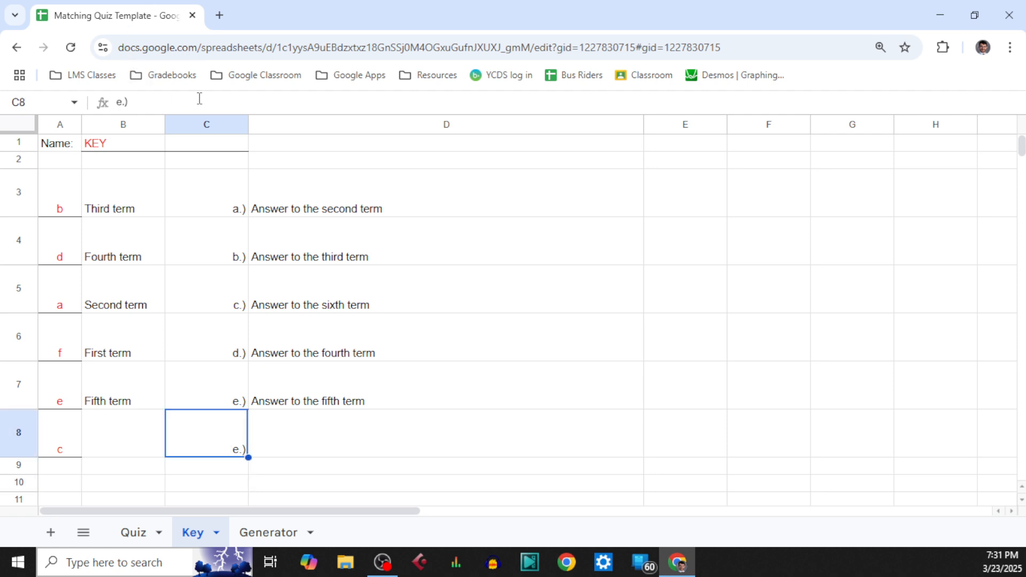
pyautogui.click(200, 98)
pyautogui.press('Home')
pyautogui.hotkey('shift', 'Right')
pyautogui.write('f')
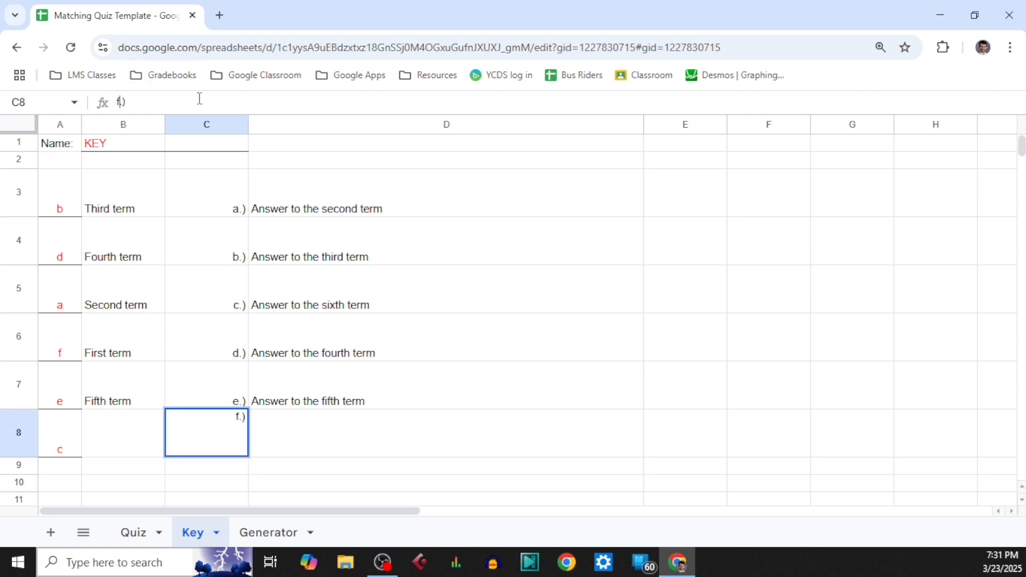
pyautogui.press('Return')
# Check the reference formula in Key cell B8 and copy row 7 of the Quiz sheet into row 8.
pyautogui.click(123, 443)
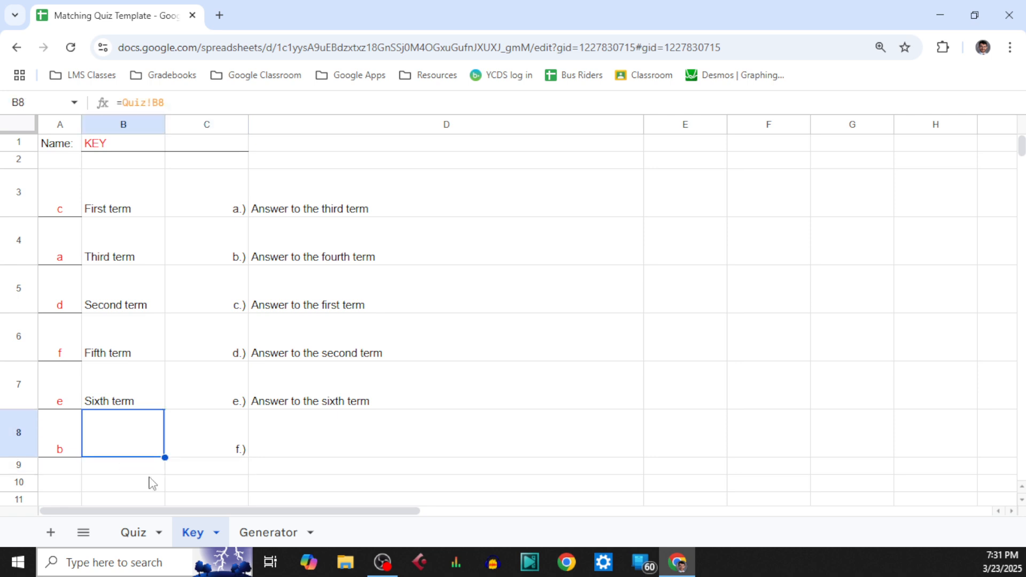
pyautogui.click(150, 531)
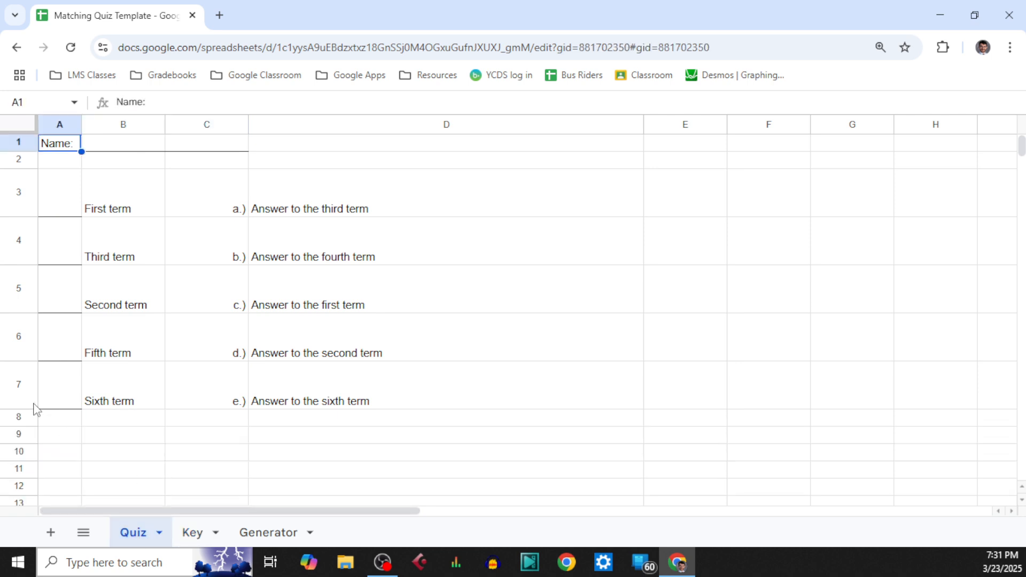
pyautogui.click(15, 393)
pyautogui.hotkey('ctrl', 'c')
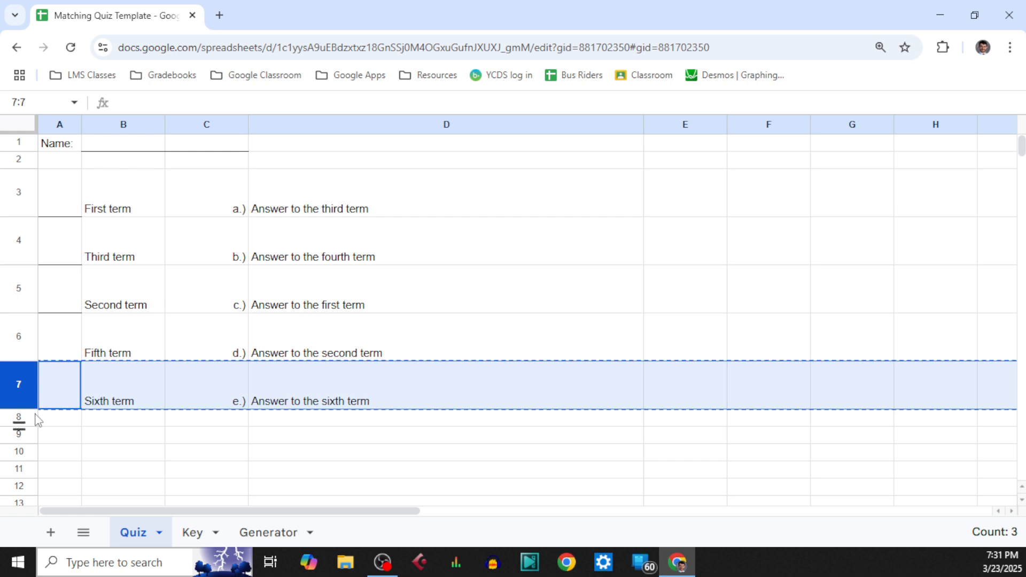
pyautogui.click(6, 420)
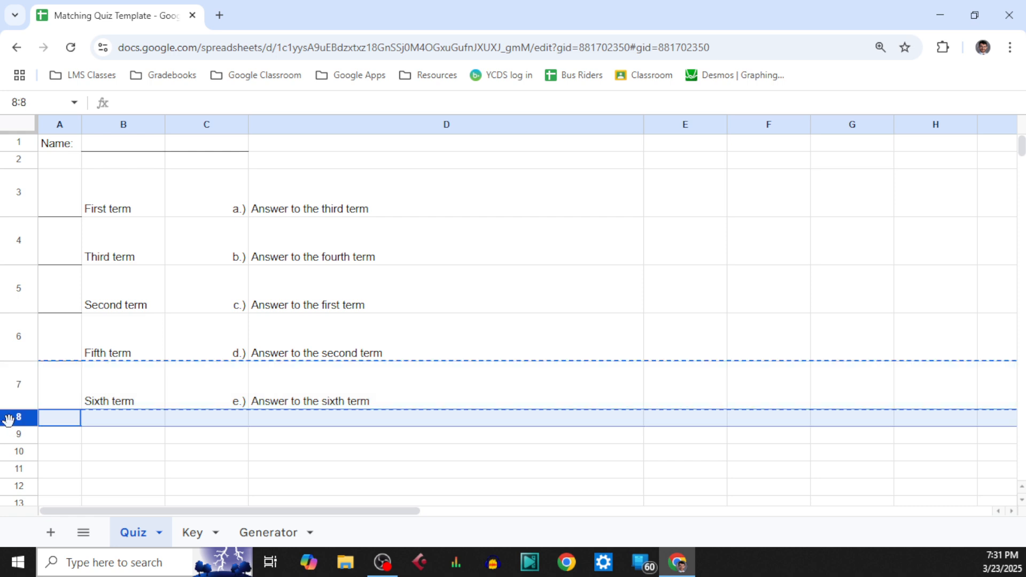
pyautogui.hotkey('ctrl', 'v')
pyautogui.click(320, 491)
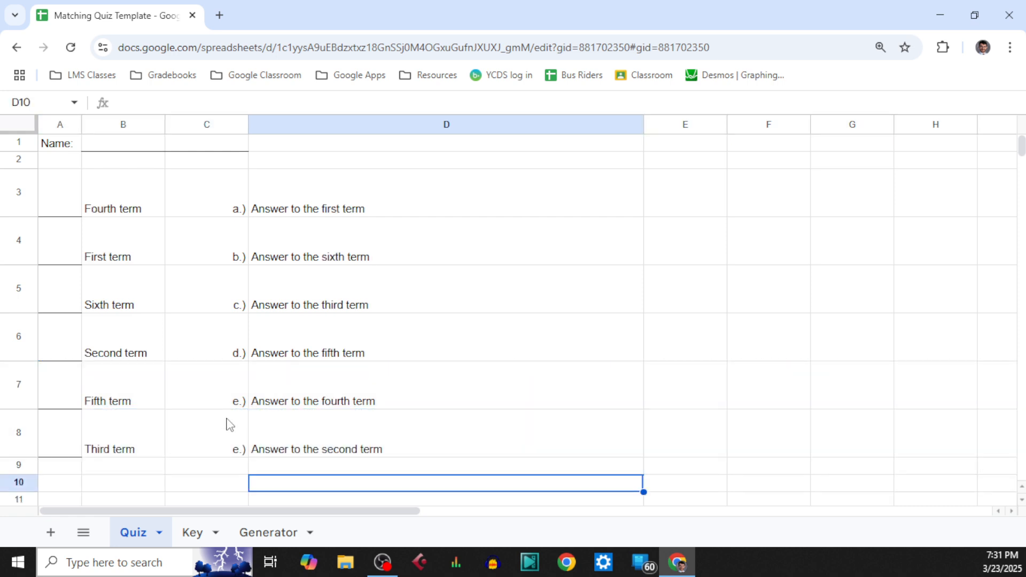
# Replace the answer label in C8 of the Quiz sheet with "f.)".
pyautogui.click(227, 446)
pyautogui.press('BackSpace')
pyautogui.write('f.)')
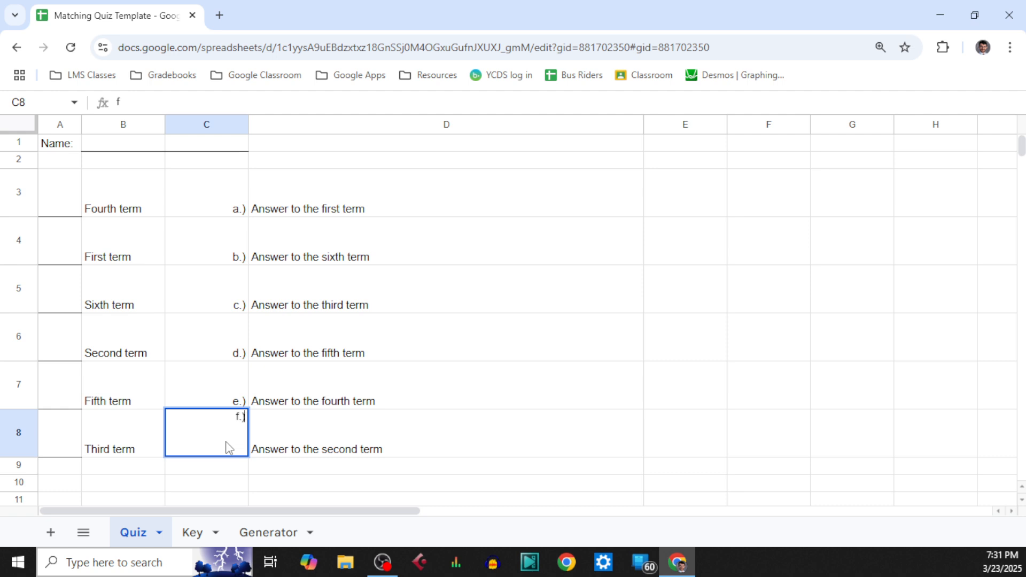
pyautogui.press('Return')
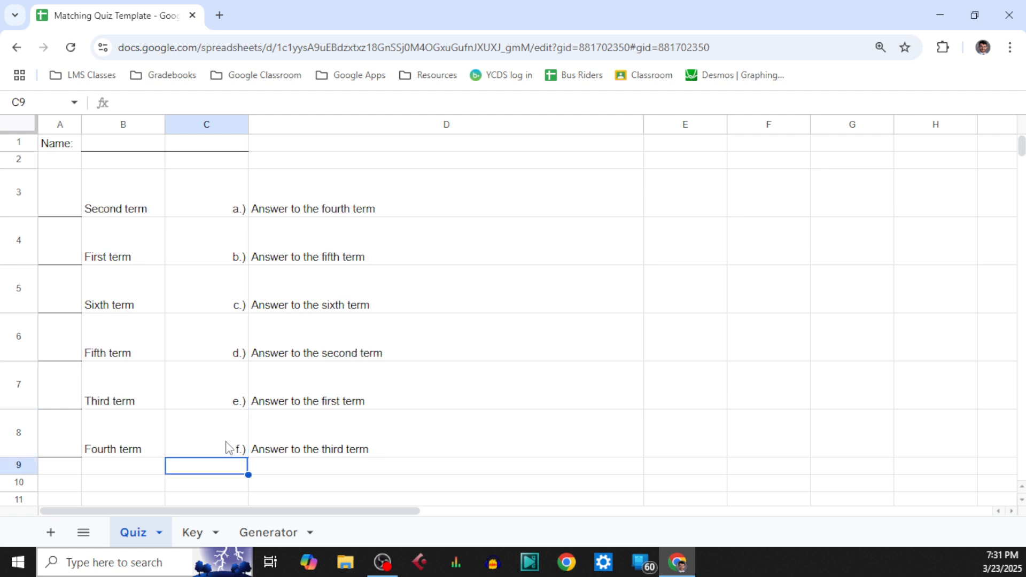
# Compare the Key sheet with the Quiz sheet and inspect the reference formulas in Key cells B3 and A3.
pyautogui.click(190, 532)
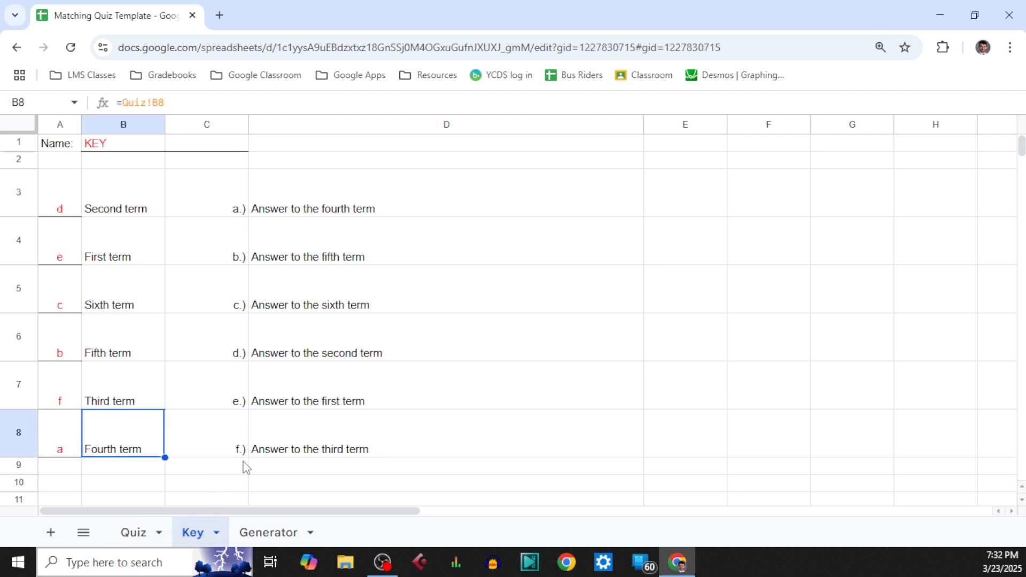
pyautogui.click(135, 532)
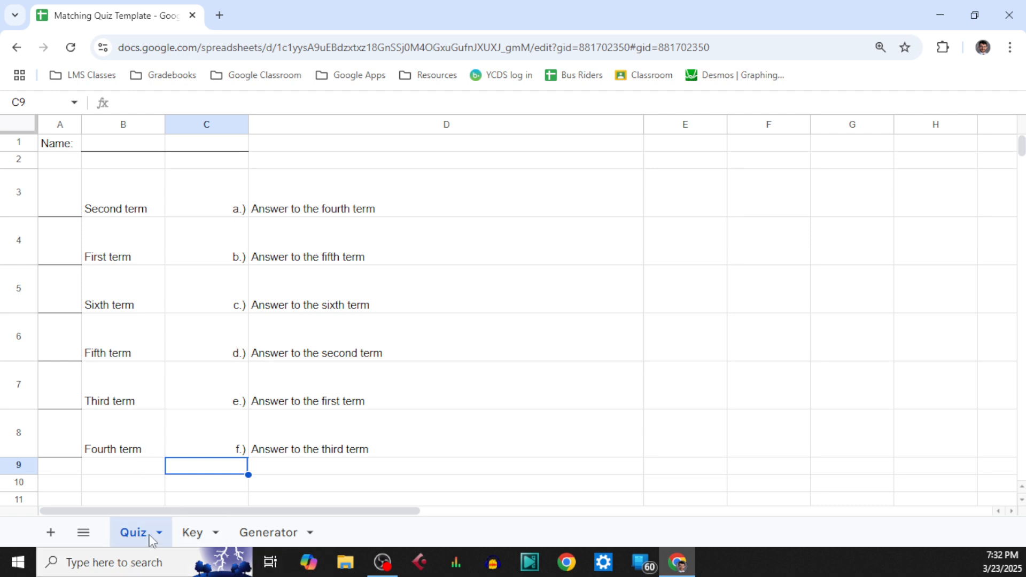
pyautogui.click(187, 541)
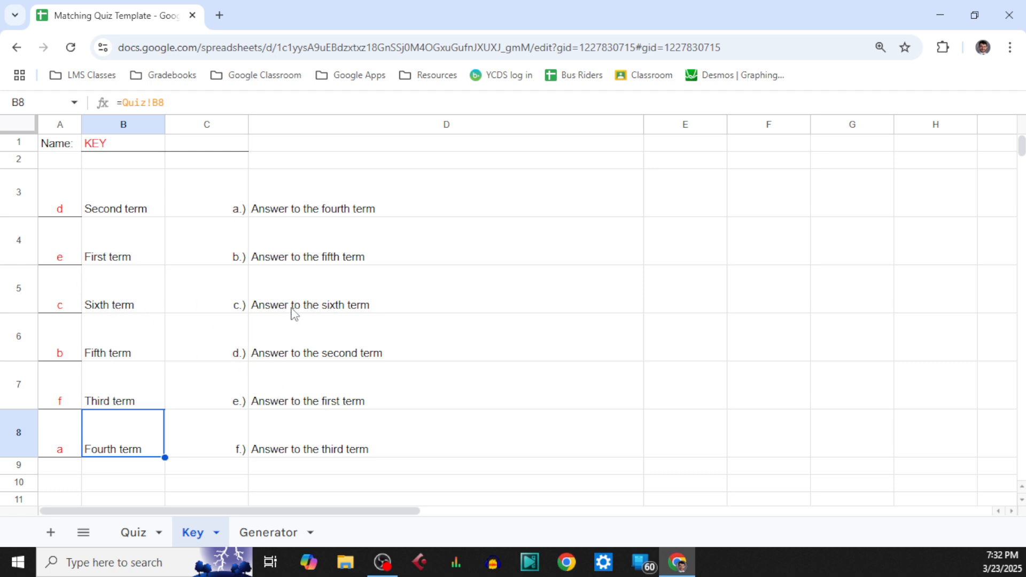
pyautogui.click(132, 209)
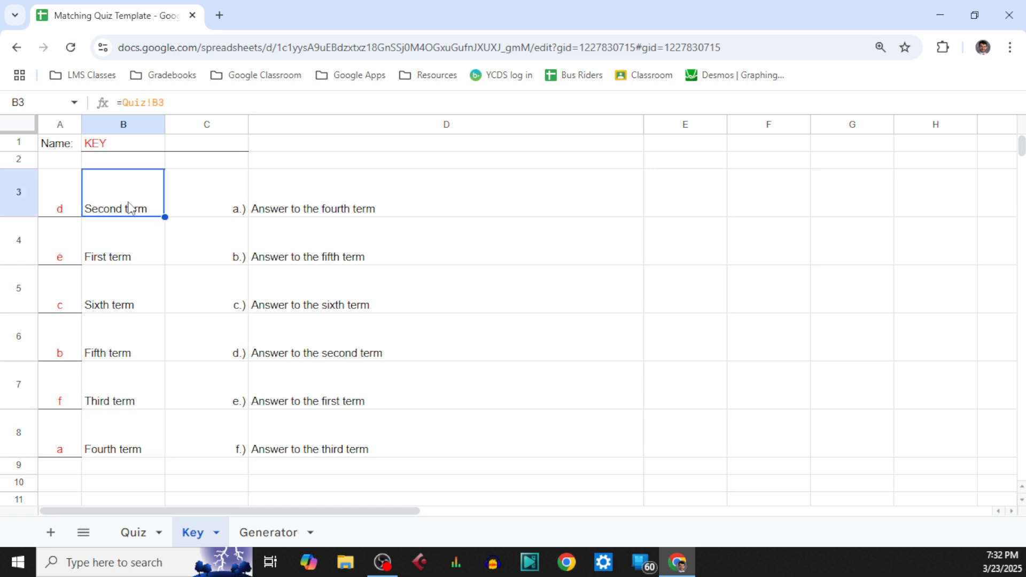
pyautogui.click(55, 203)
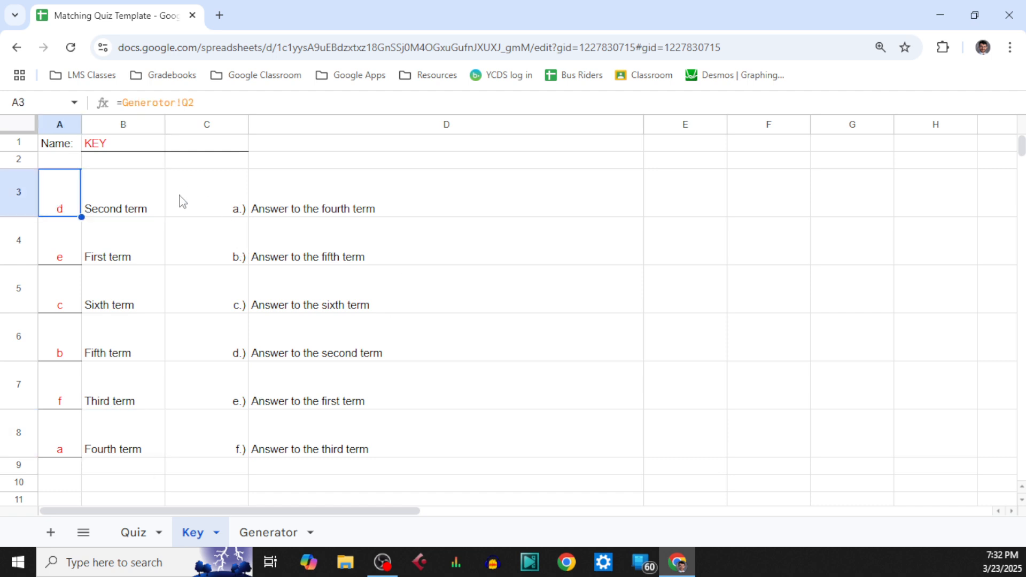
# Set up the Key sheet for printing in portrait orientation with gridlines hidden.
pyautogui.click(97, 165)
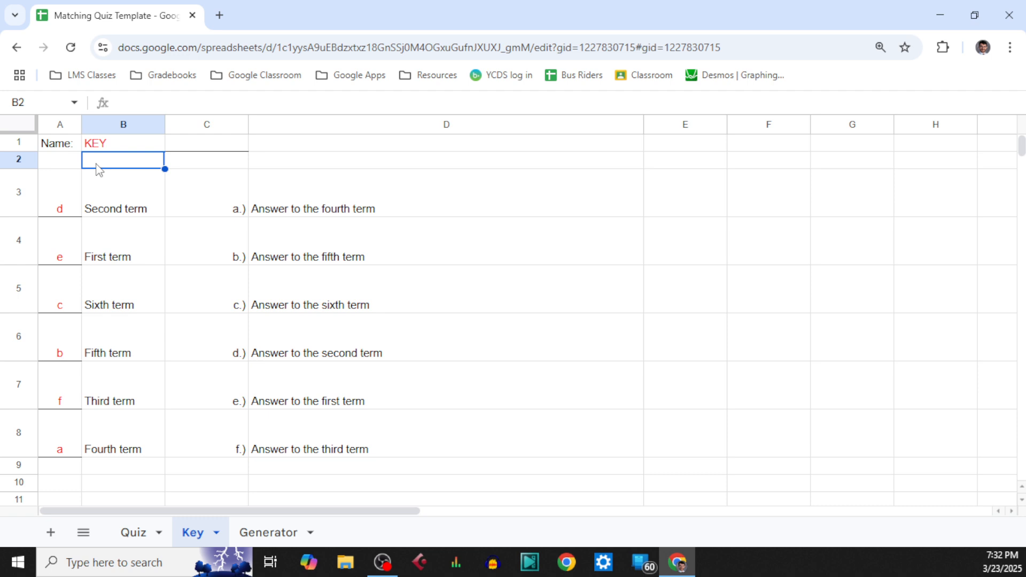
pyautogui.hotkey('ctrl', 'p')
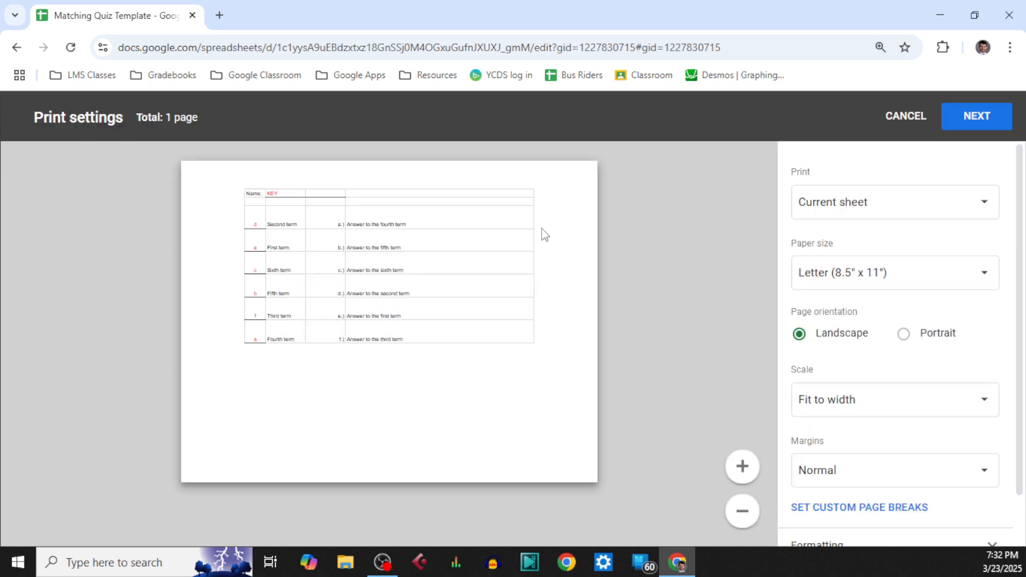
pyautogui.click(937, 333)
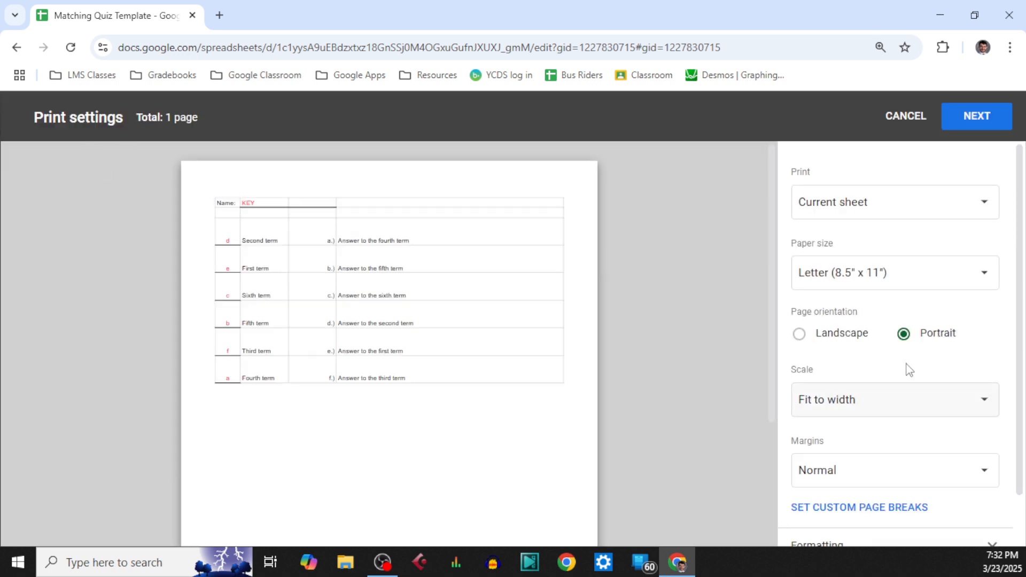
pyautogui.scroll(-1, 877, 455)
pyautogui.click(873, 502)
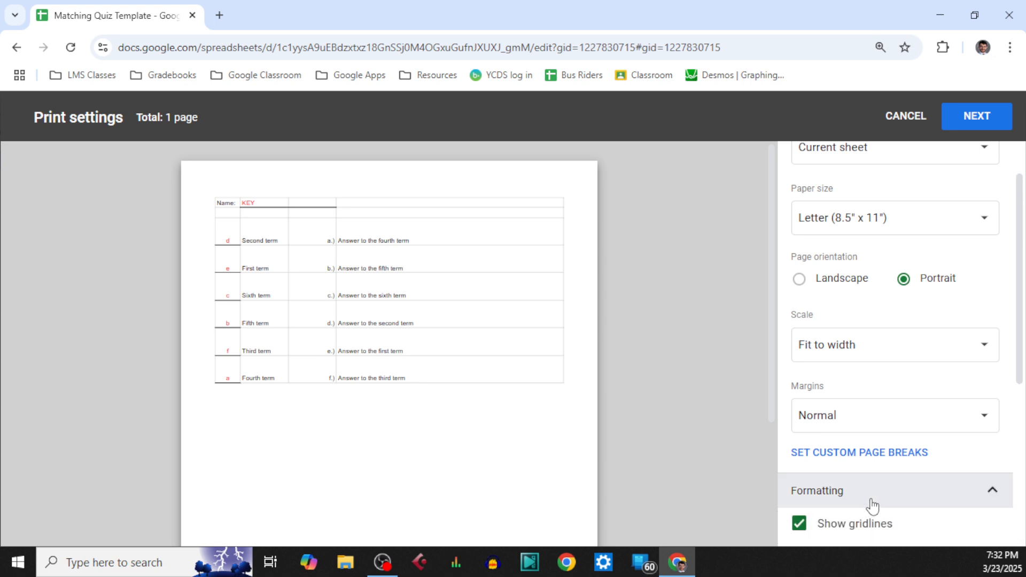
pyautogui.click(832, 526)
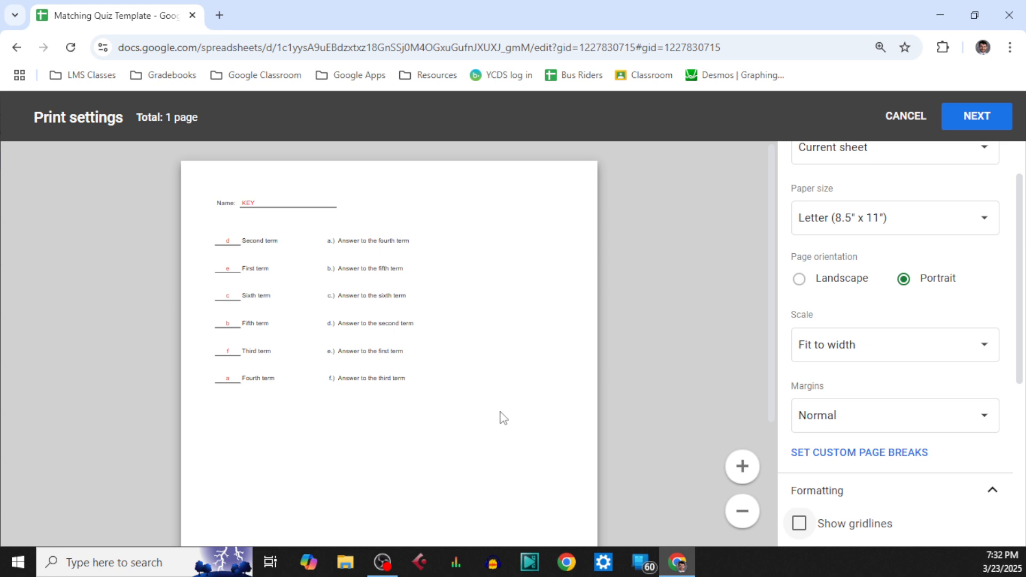
# Examine the Key sheet's print preview and leave the print settings without printing.
pyautogui.scroll(-1, 431, 351)
pyautogui.scroll(-3, 417, 422)
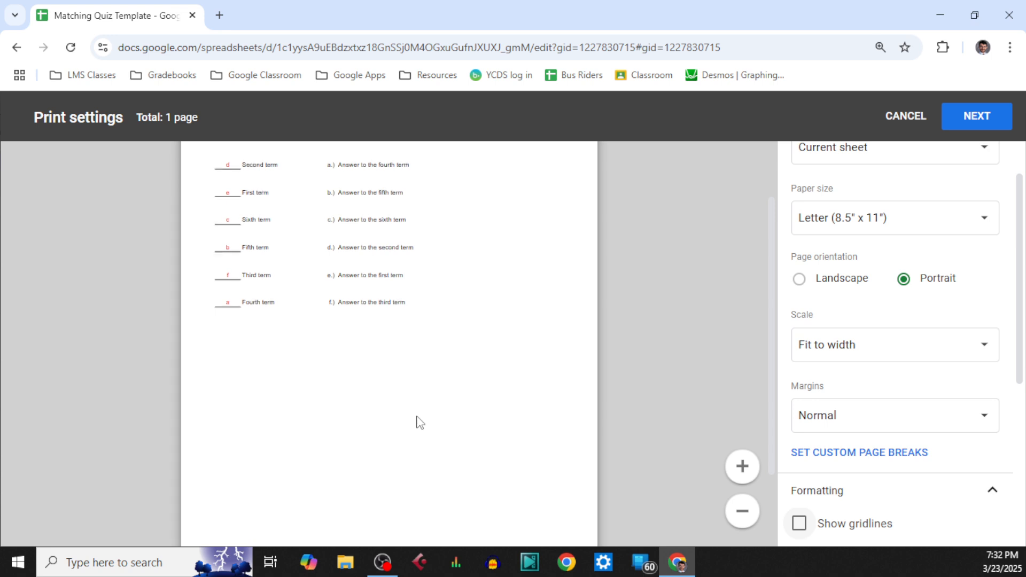
pyautogui.scroll(3, 420, 422)
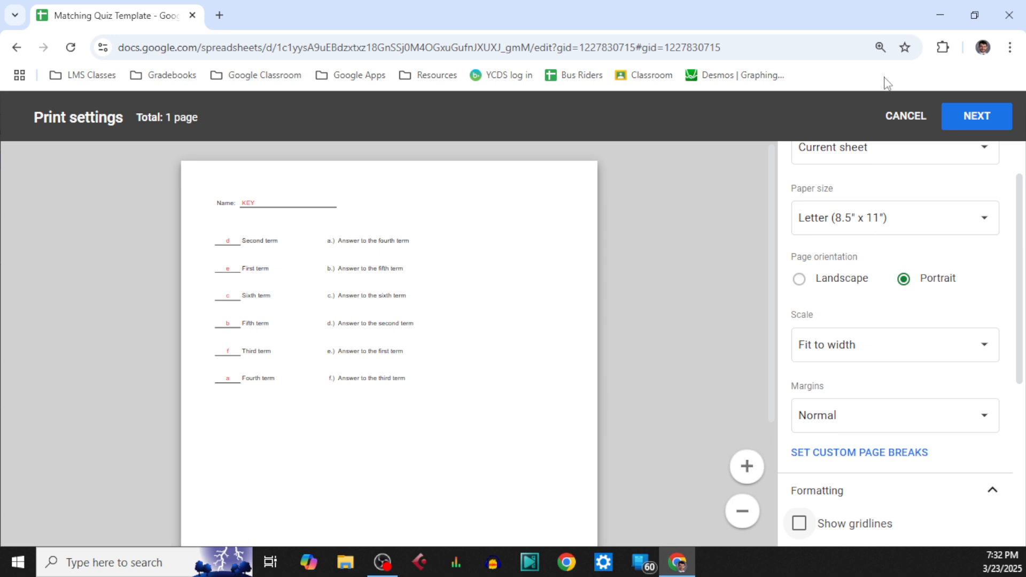
pyautogui.click(905, 116)
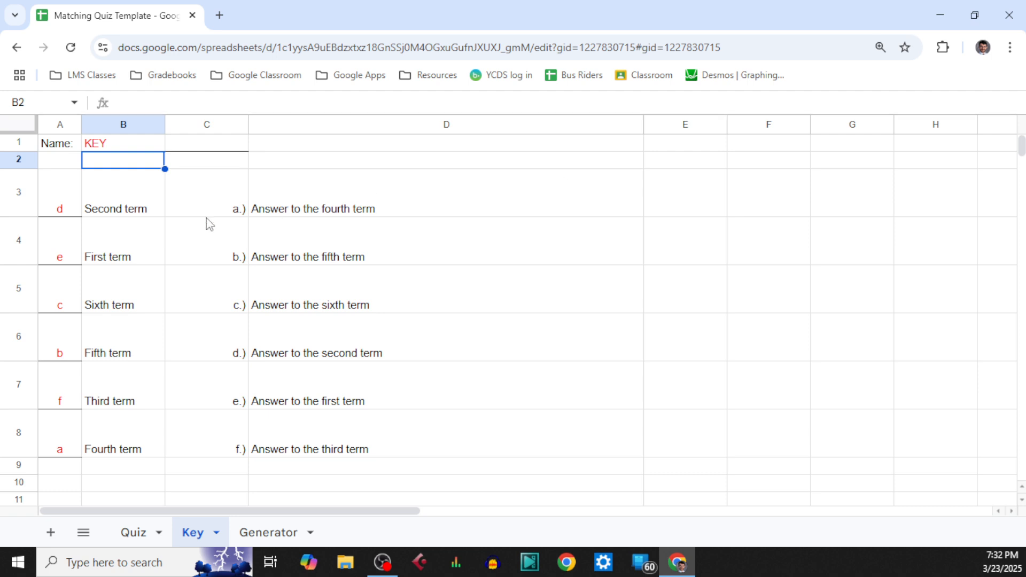
# Reduce the height of rows 3 to 8 on the Key sheet together so the questions sit closer.
pyautogui.click(21, 194)
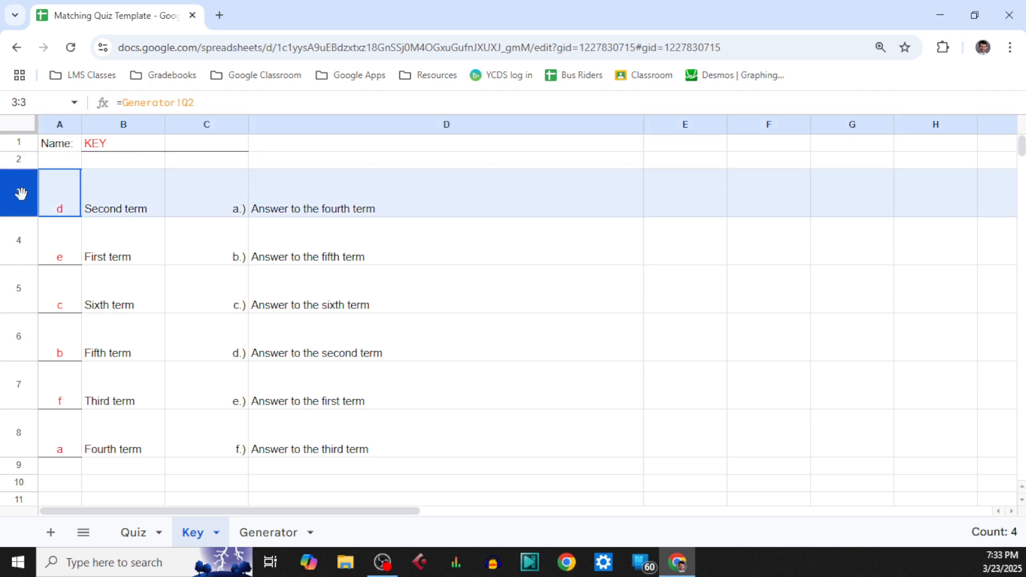
pyautogui.moveTo(20, 193)
pyautogui.mouseDown()
pyautogui.moveTo(20, 380)
pyautogui.moveTo(21, 194)
pyautogui.mouseUp()
pyautogui.hotkey('shift', 'Down')
pyautogui.hotkey('shift', 'Down')
pyautogui.hotkey('shift', 'Down')
pyautogui.hotkey('shift', 'Down')
pyautogui.hotkey('shift', 'Down')
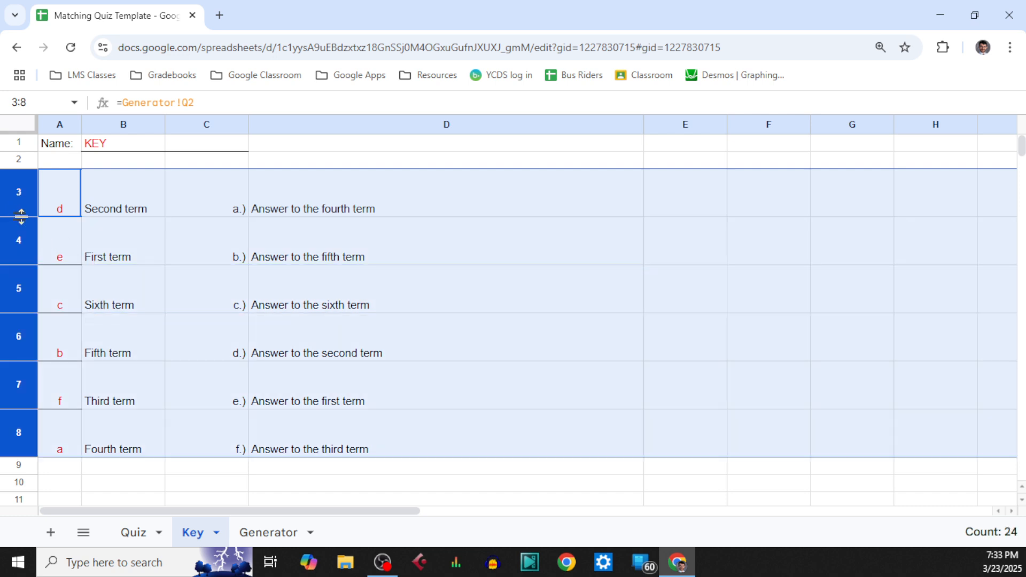
pyautogui.moveTo(20, 216); pyautogui.dragTo(24, 205)
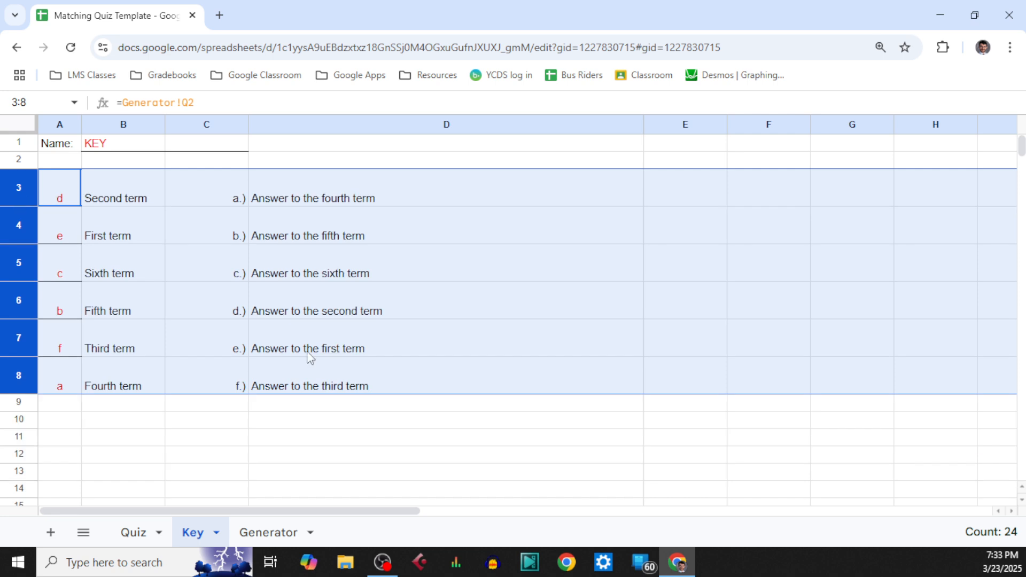
pyautogui.click(388, 335)
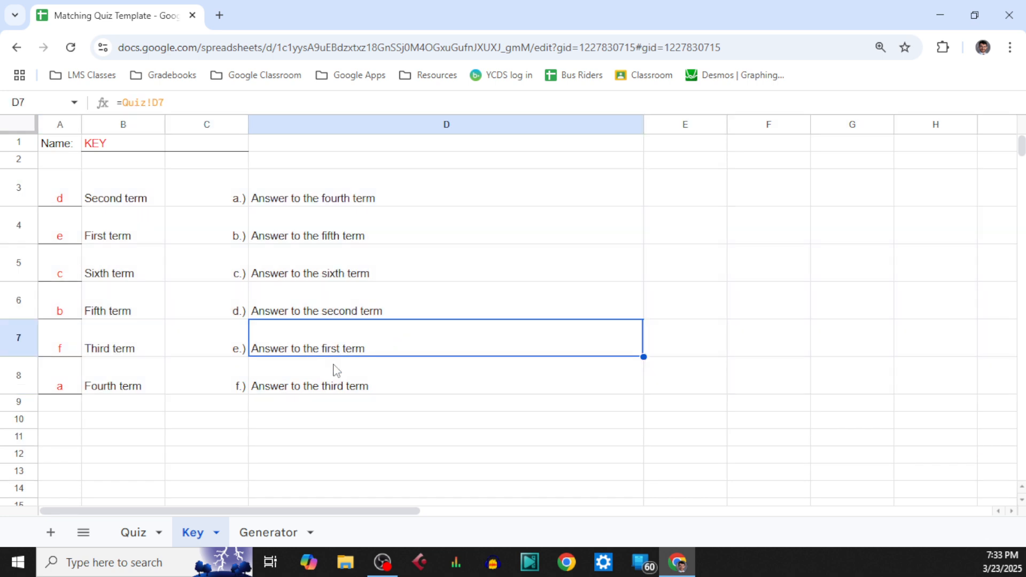
# Review the Generator, Quiz and Key sheets, including the terms and answers in the Generator's first columns.
pyautogui.click(279, 533)
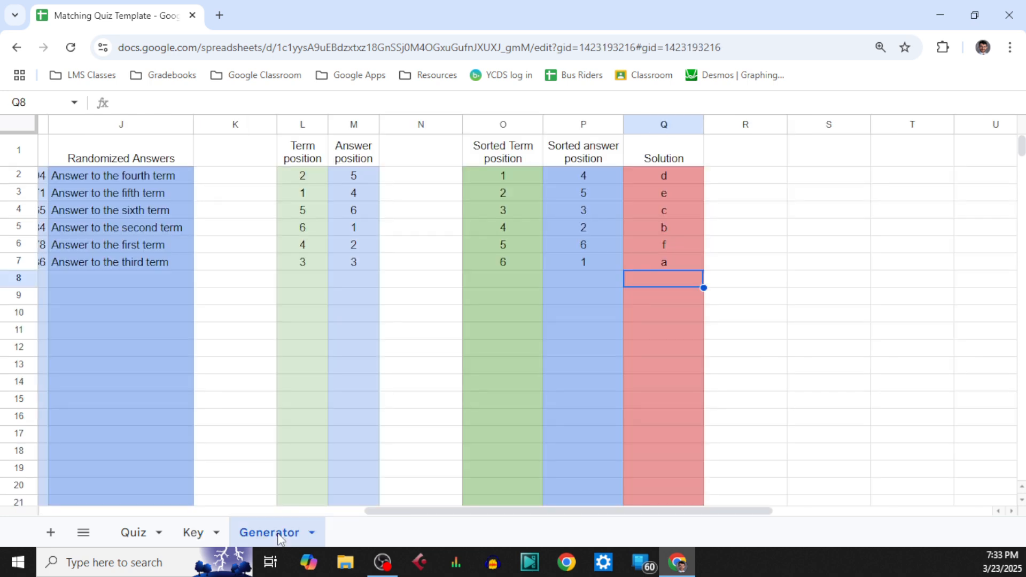
pyautogui.click(144, 533)
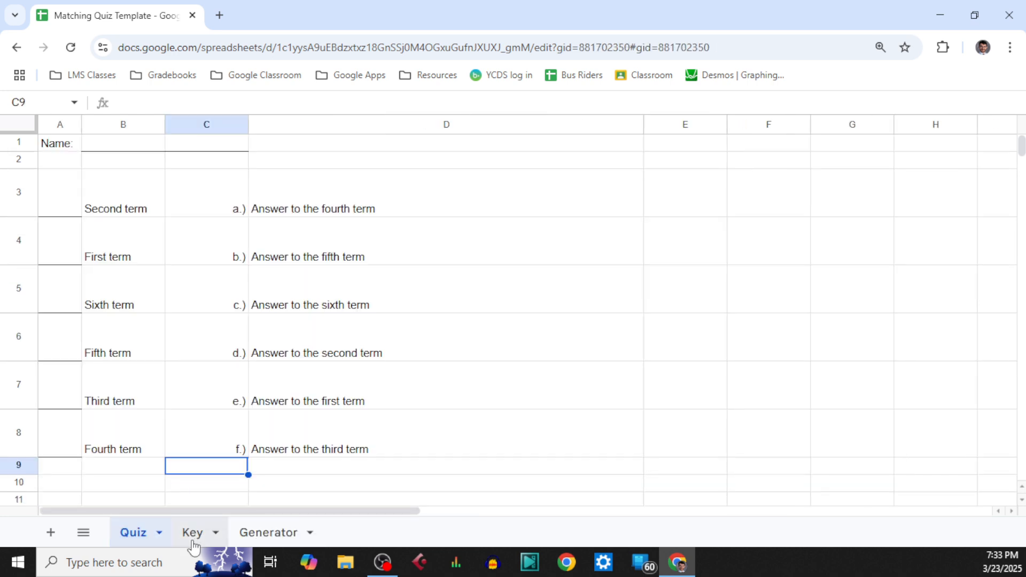
pyautogui.click(192, 539)
pyautogui.click(123, 535)
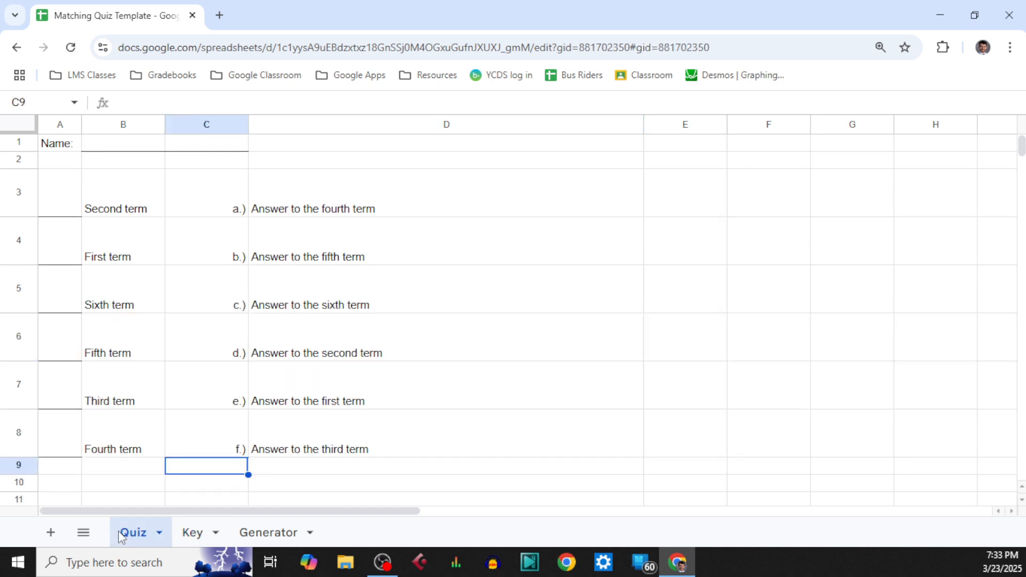
pyautogui.click(267, 538)
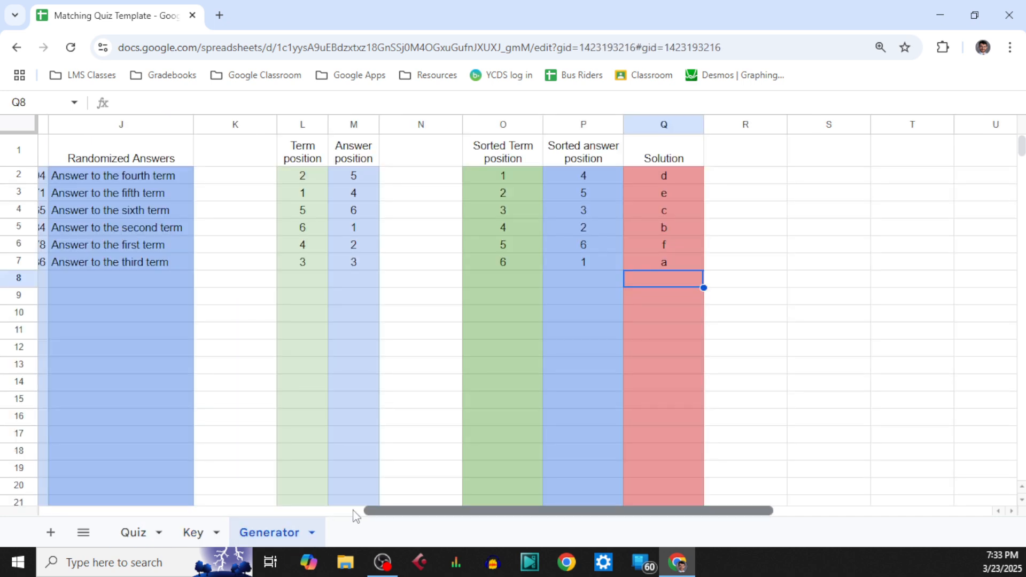
pyautogui.moveTo(354, 516); pyautogui.dragTo(75, 514)
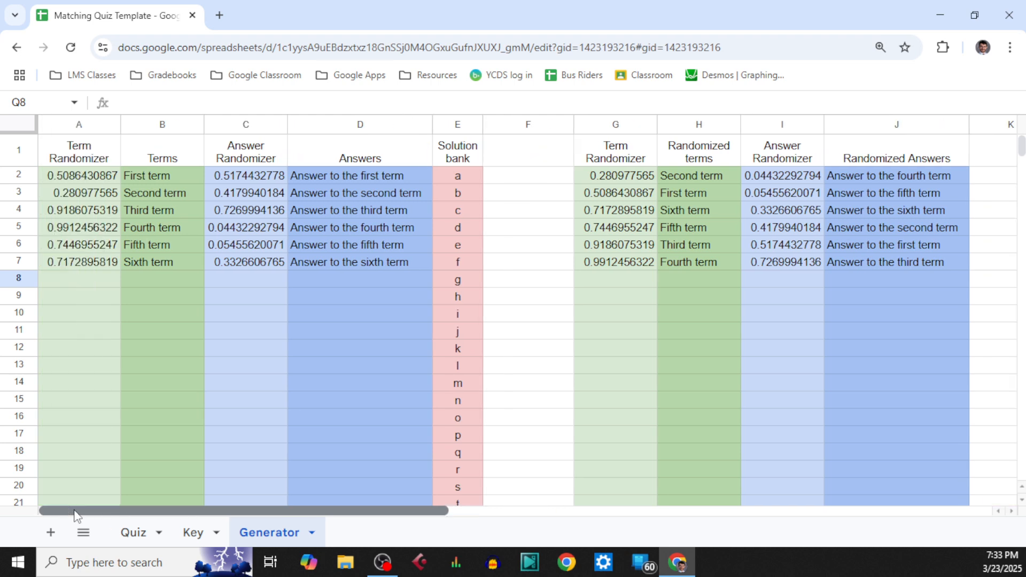
pyautogui.click(143, 534)
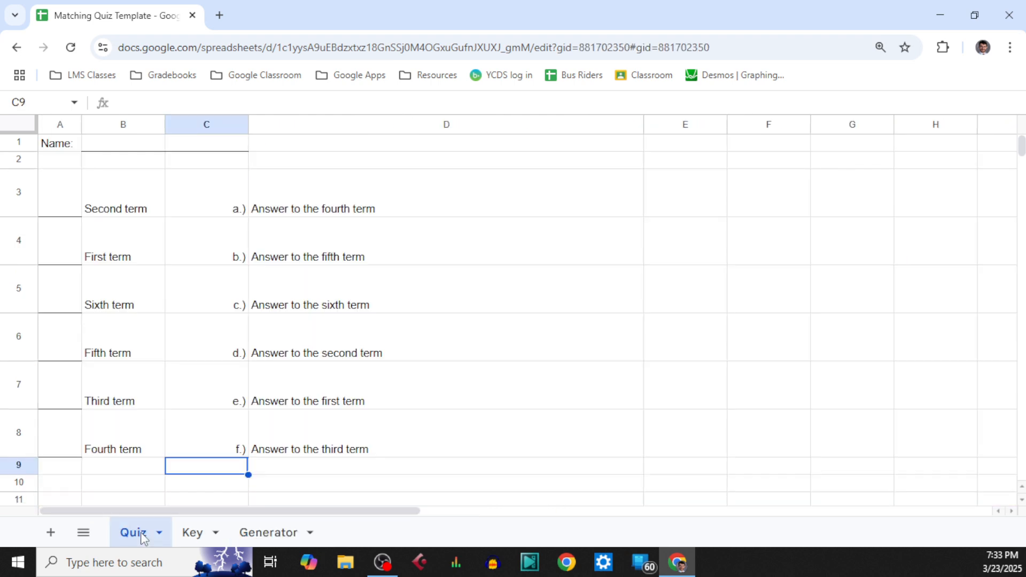